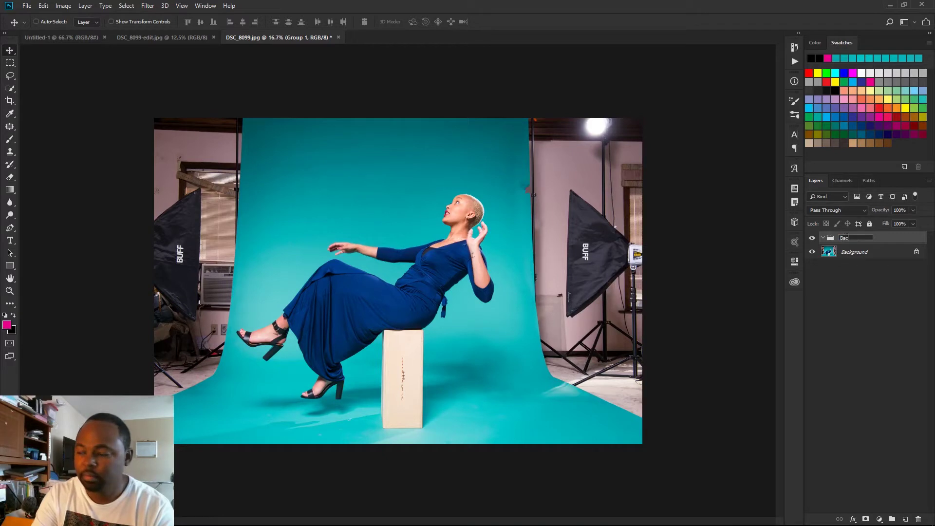
Finish naming the first layer group for the background and create a second group named Subject above it.
type("d")
key("Return")
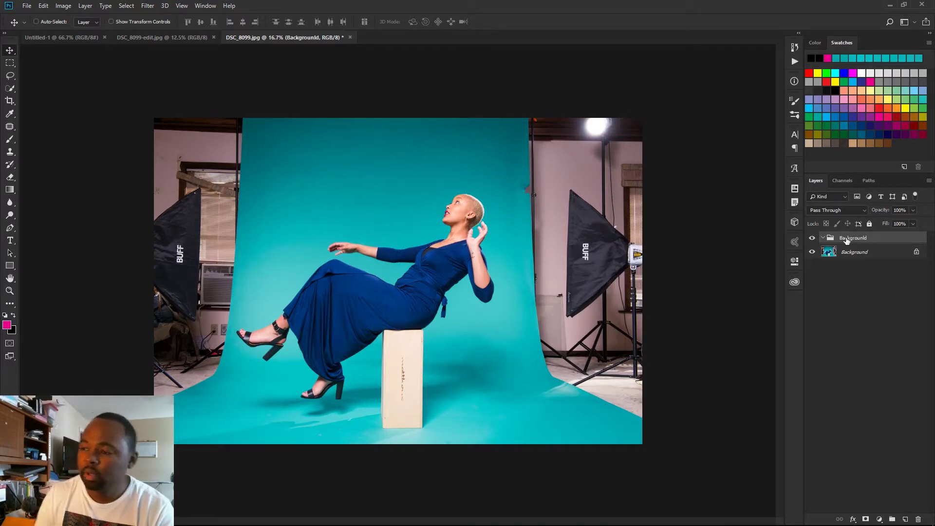
left_click(829, 308)
left_click(891, 519)
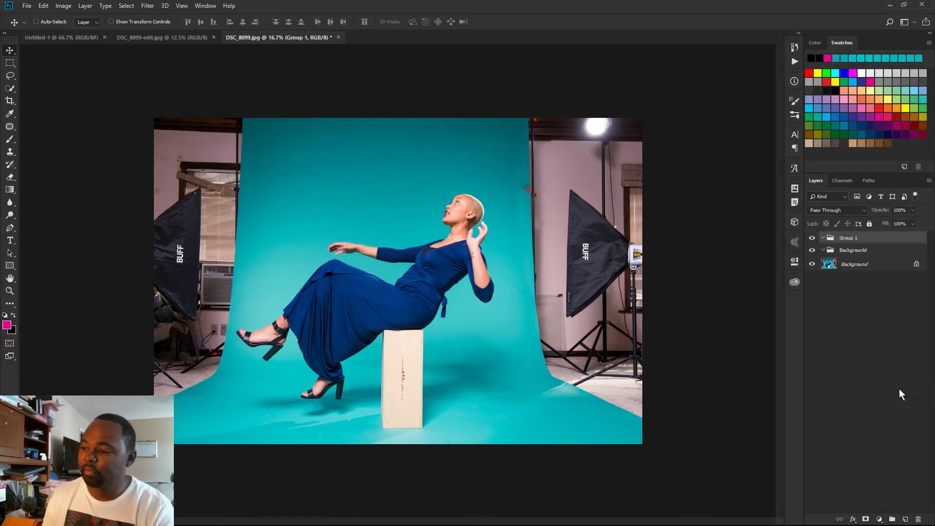
double_click(846, 238)
type("S")
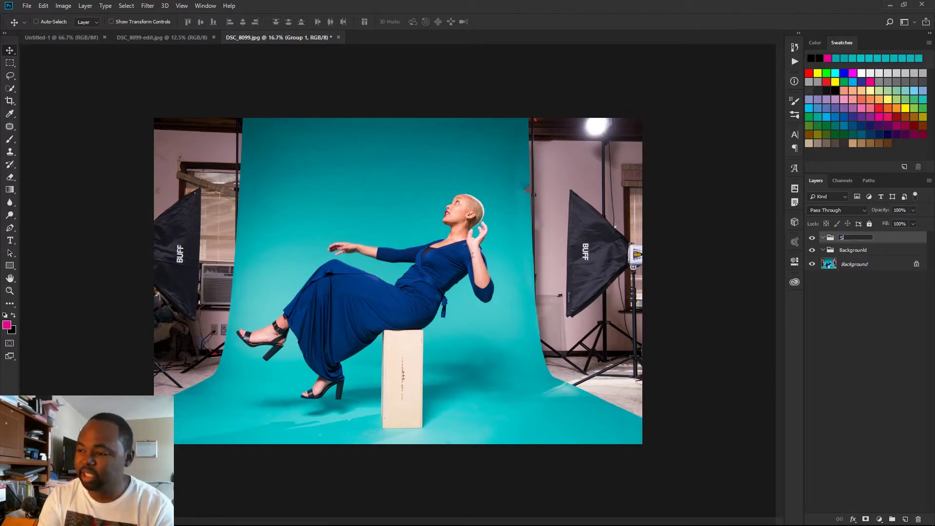
type("ubject")
key("Return")
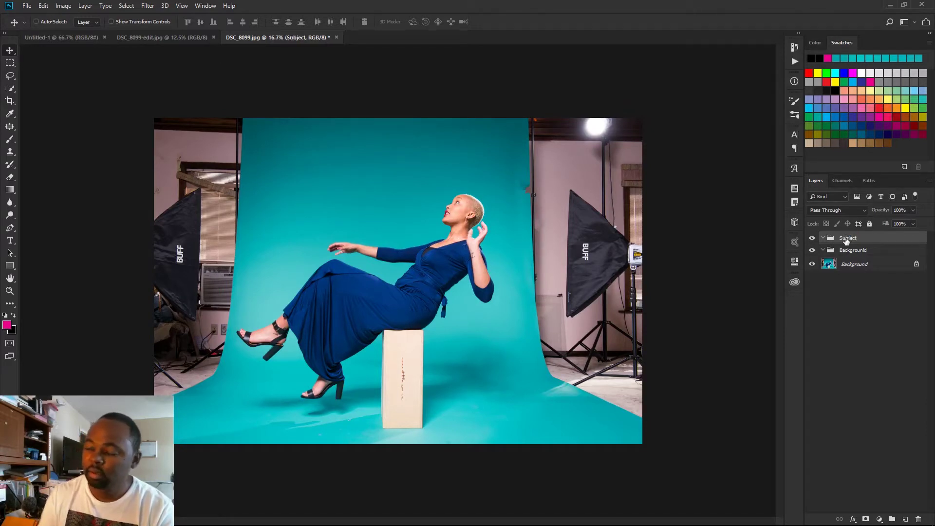
Duplicate the Background layer and place the copy inside the background group.
left_click(856, 268)
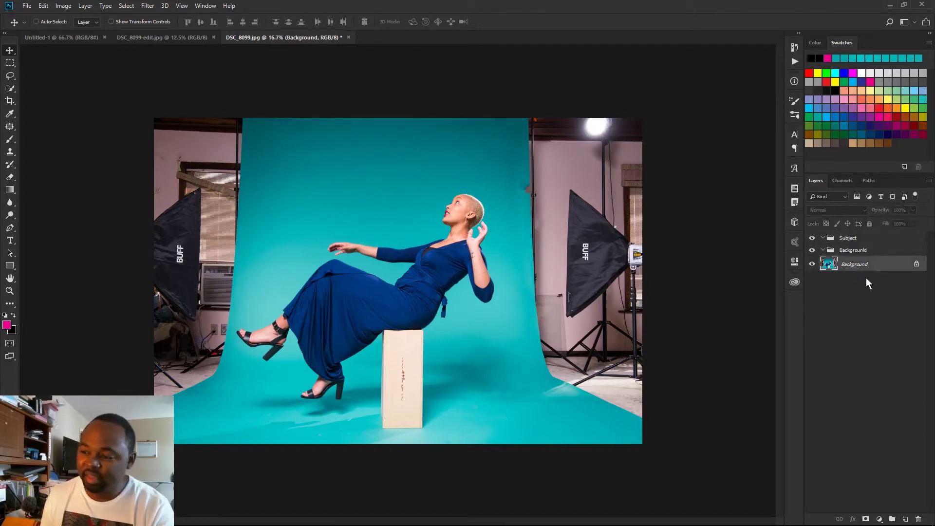
key("ctrl+j")
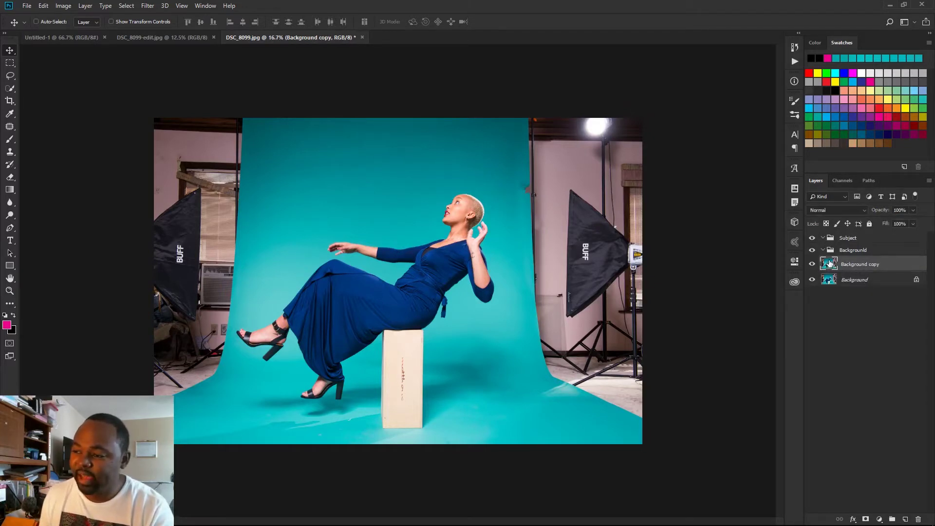
left_click_drag(829, 264, 843, 253)
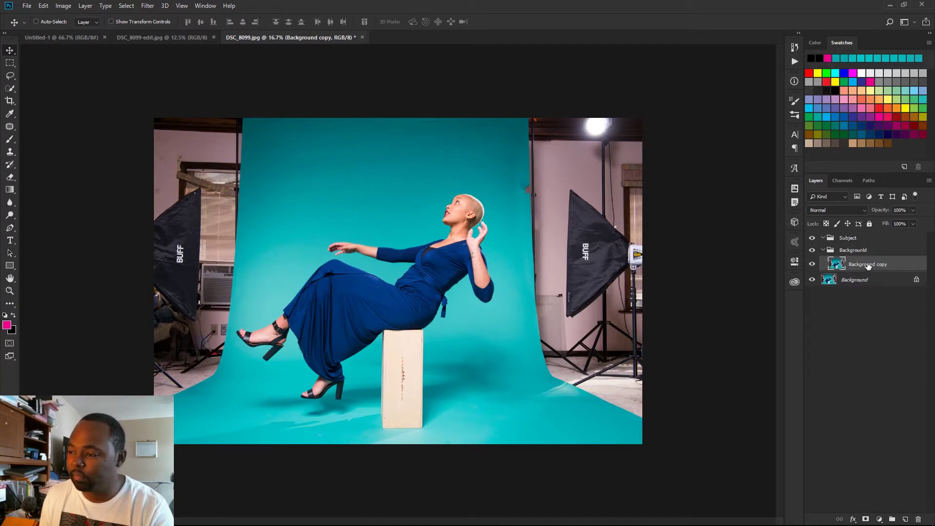
Correct the spelling of the lower group's name to Background and dismiss the notification.
double_click(860, 251)
left_click(870, 250)
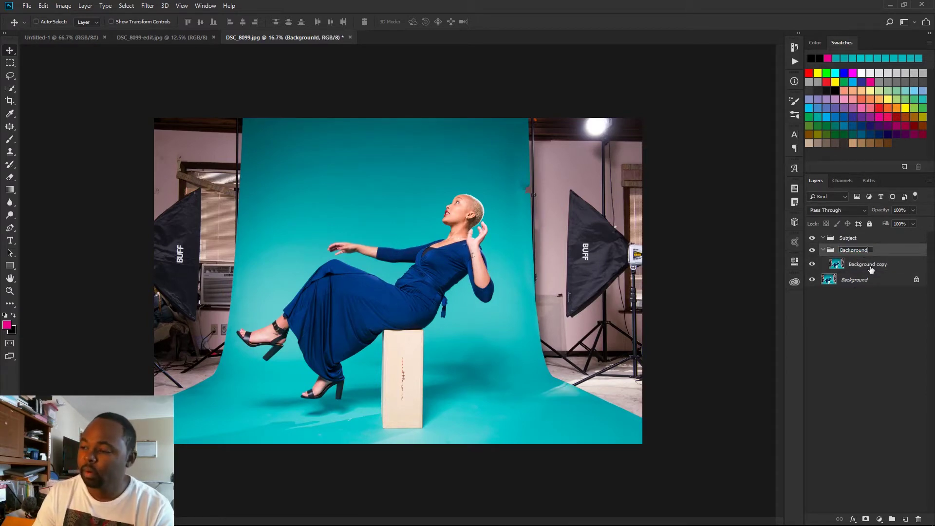
key("Return")
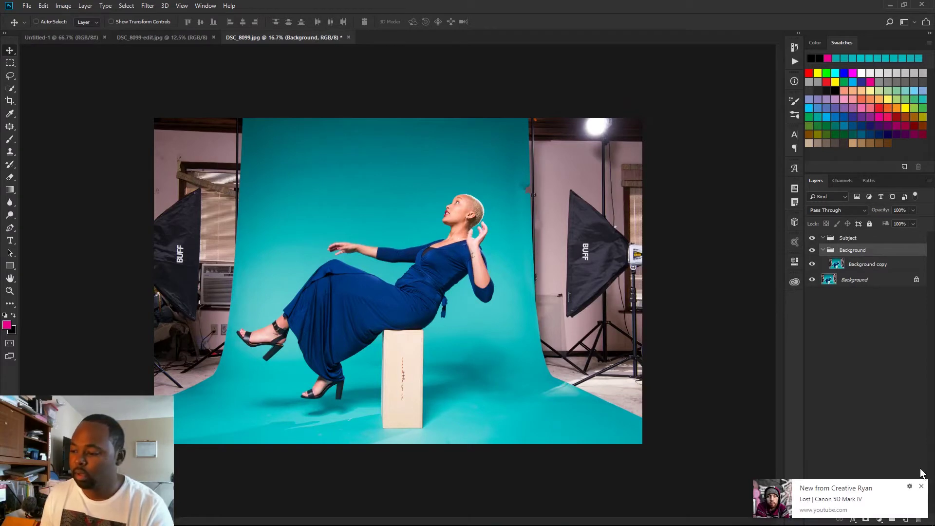
left_click(921, 486)
On the Background copy layer, brush sampled backdrop teal over the woman's raised foot and shoe.
left_click(838, 266)
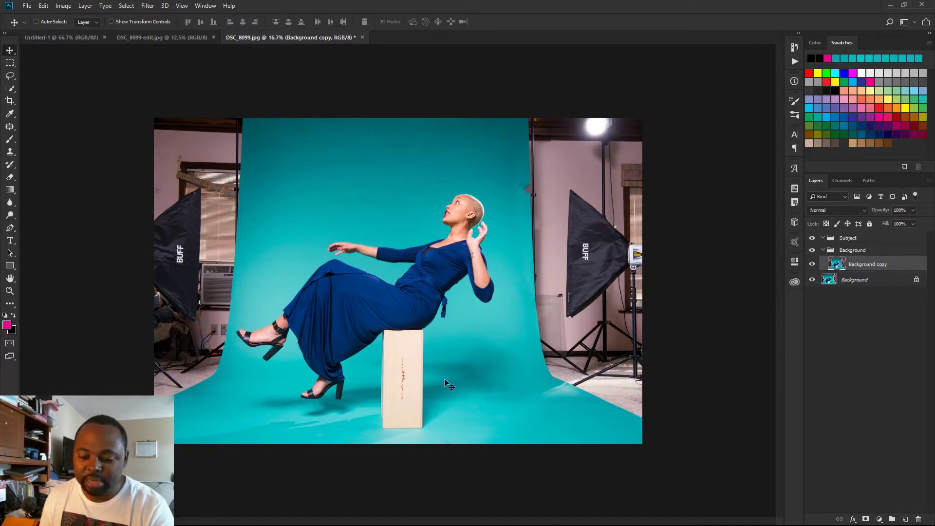
key("b")
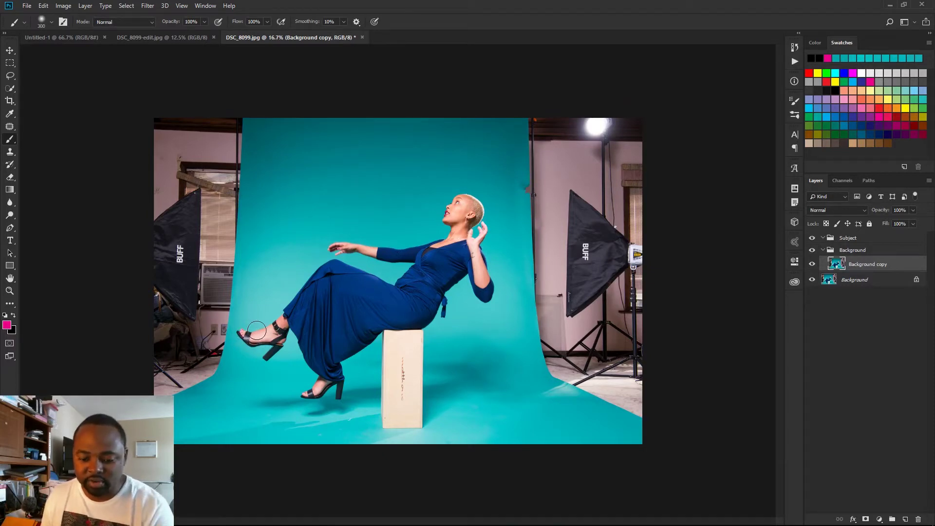
left_click(255, 335, "alt")
mouse_move(254, 336)
left_mouse_down()
mouse_move(243, 337)
mouse_move(266, 336)
left_mouse_up()
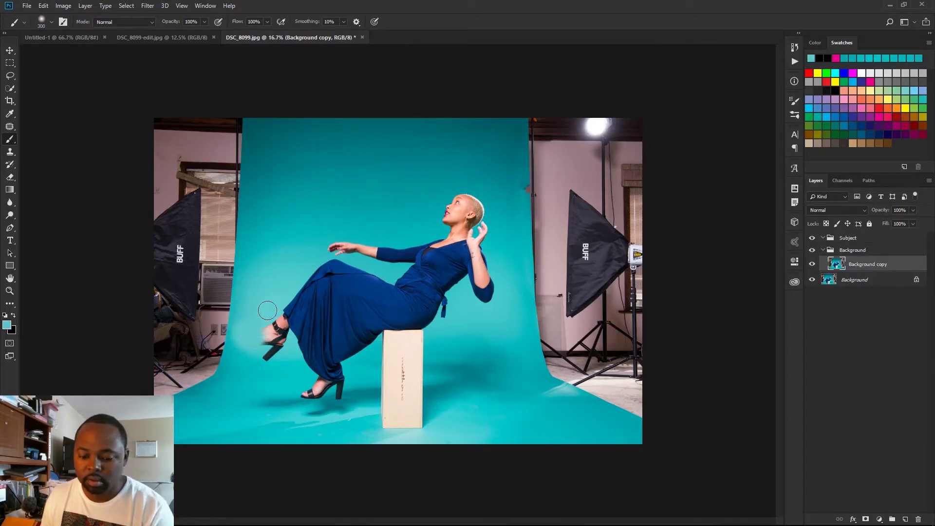
left_click(265, 371, "alt")
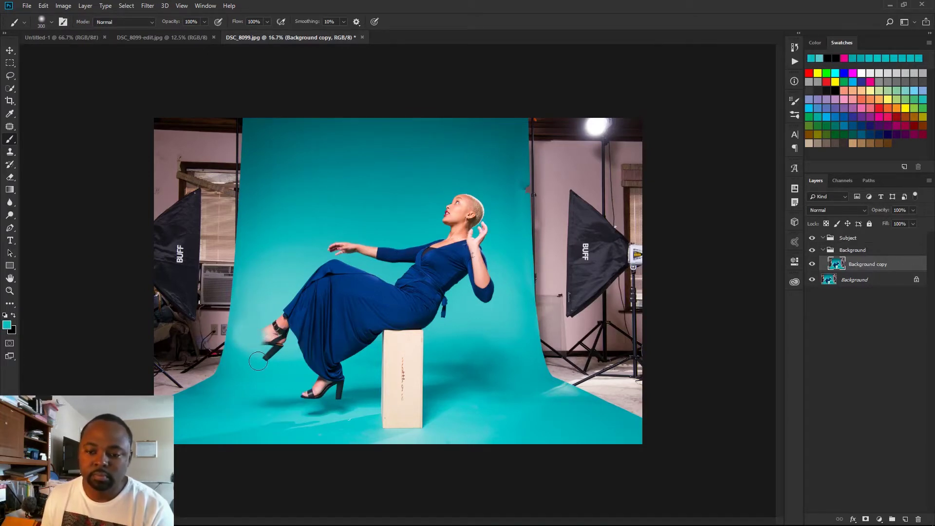
mouse_move(265, 371)
left_mouse_down()
mouse_move(280, 358)
mouse_move(266, 349)
left_mouse_up()
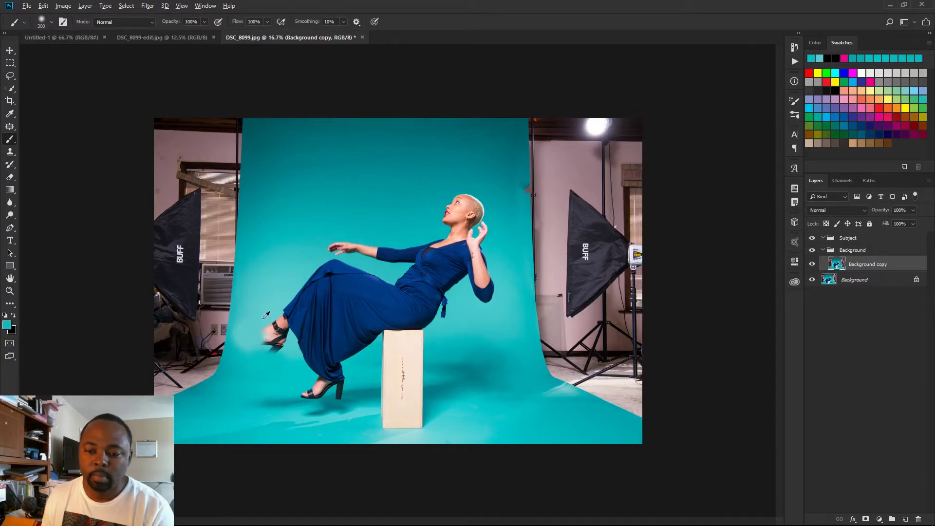
mouse_move(266, 315)
left_mouse_down()
mouse_move(263, 336)
mouse_move(273, 341)
mouse_move(254, 354)
mouse_move(280, 356)
mouse_move(272, 350)
mouse_move(276, 360)
left_mouse_up()
Brush sampled teal tones over the floor, the base of the wooden box and the backdrop's side edges, enlarging the brush to 500.
left_click(261, 359, "alt")
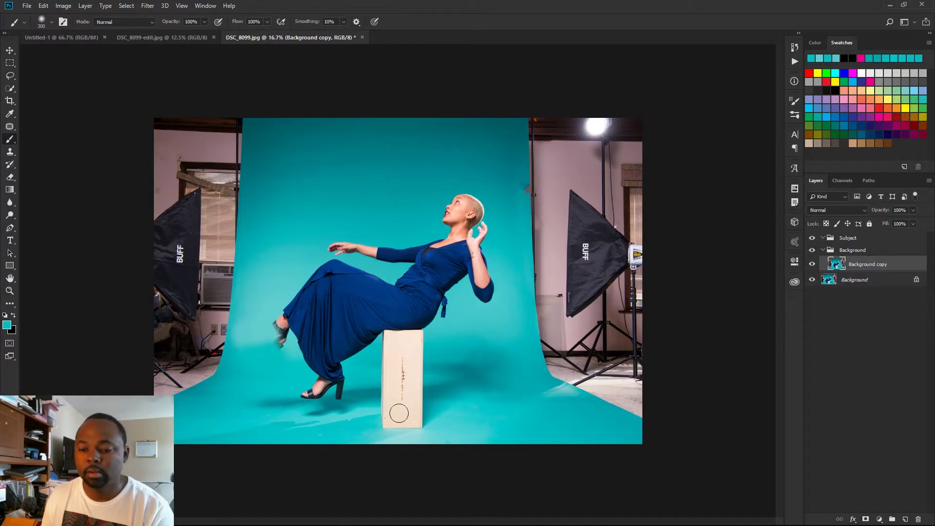
left_click(224, 427, "alt")
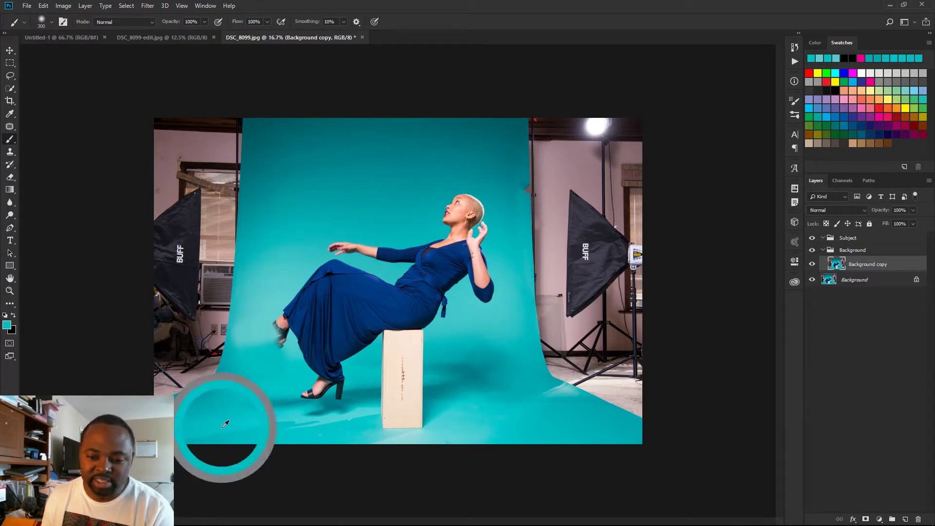
mouse_move(265, 434)
left_mouse_down()
mouse_move(193, 446)
mouse_move(242, 442)
mouse_move(260, 429)
mouse_move(344, 432)
left_mouse_up()
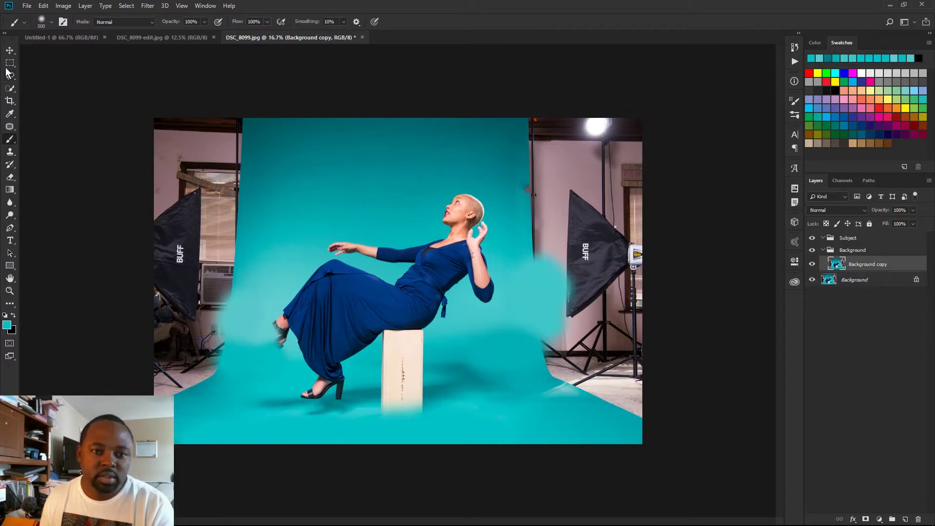
Select a full-height strip along the photo's left side, stretch it outward to about 359% width, and deselect it.
left_click(9, 65)
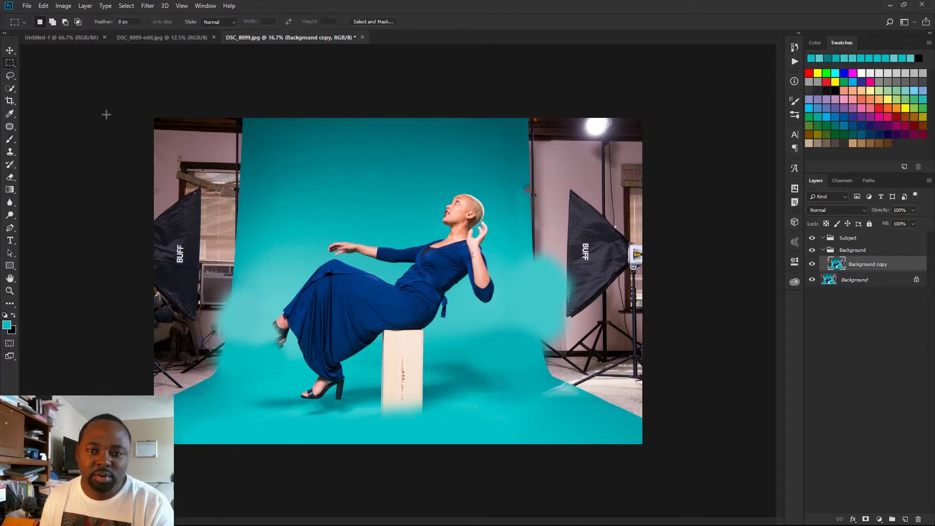
left_click_drag(92, 85, 253, 485)
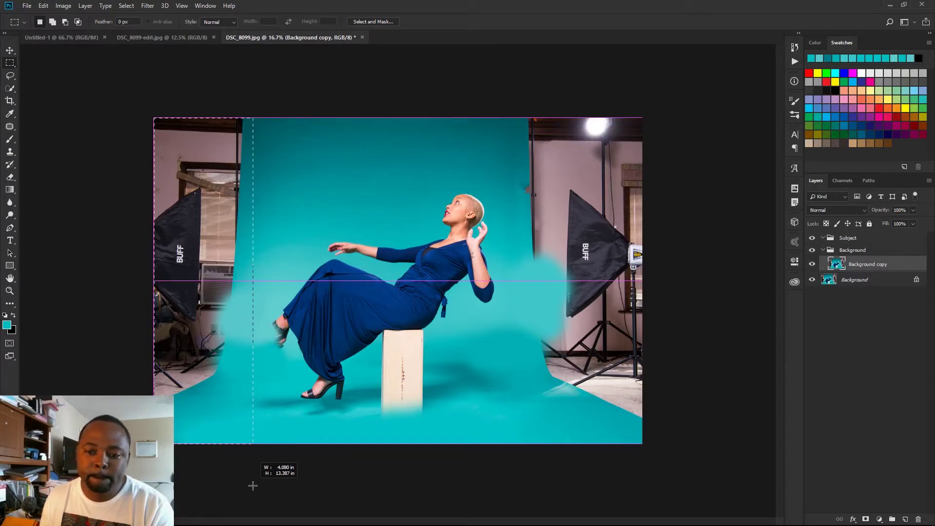
left_click_drag(253, 486, 253, 485)
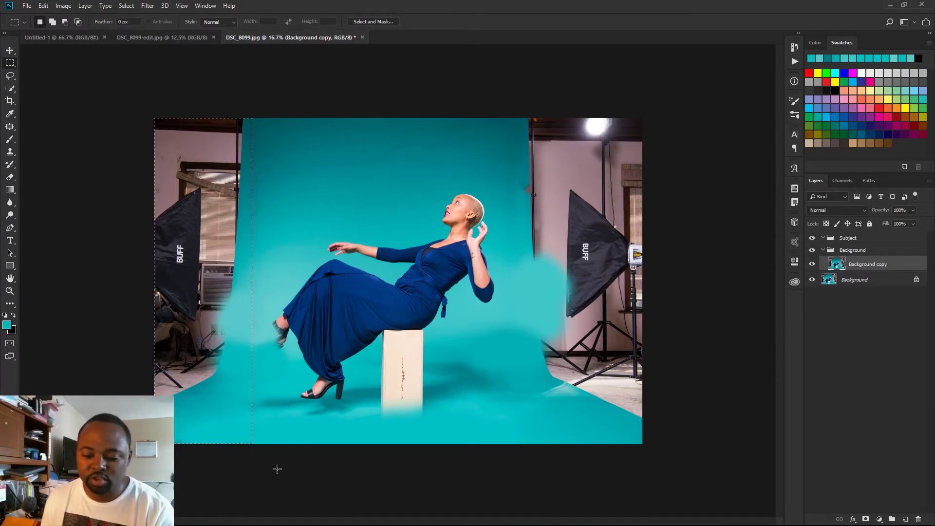
key("ctrl+t")
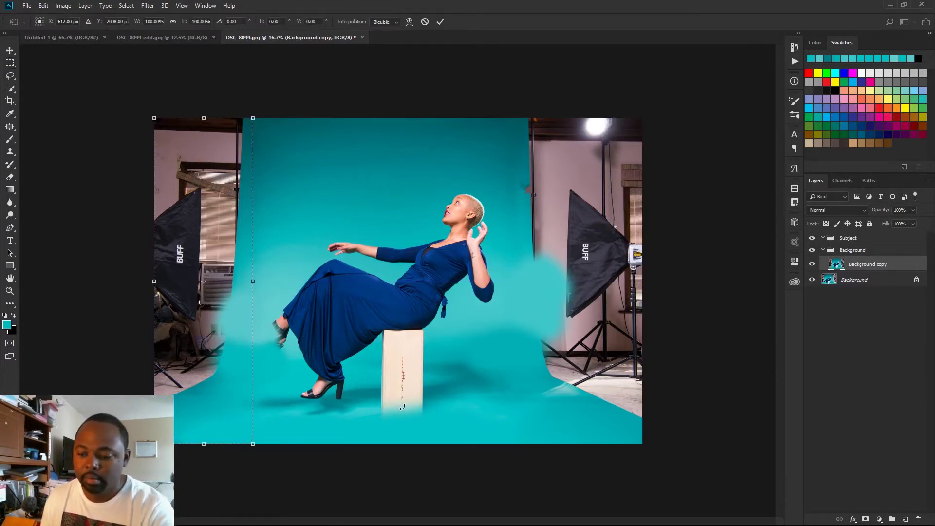
key("ctrl+minus")
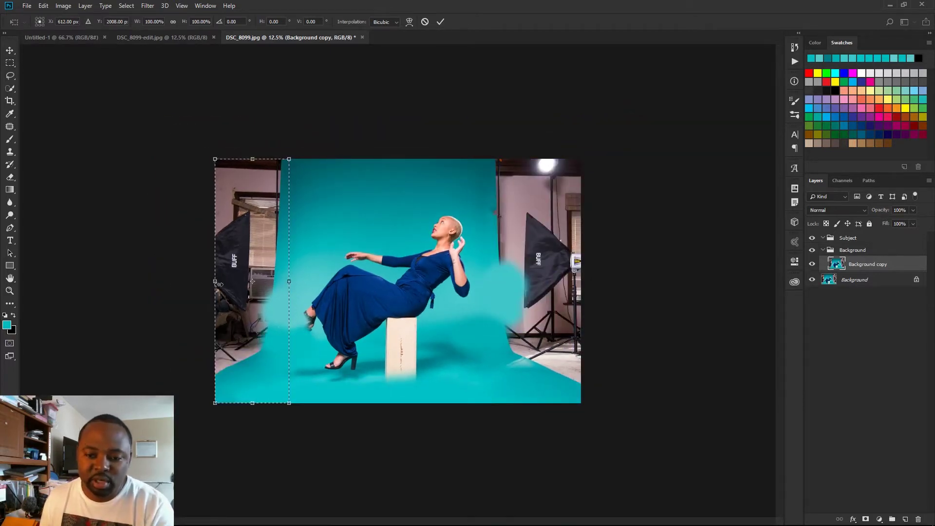
left_click_drag(215, 281, 22, 281)
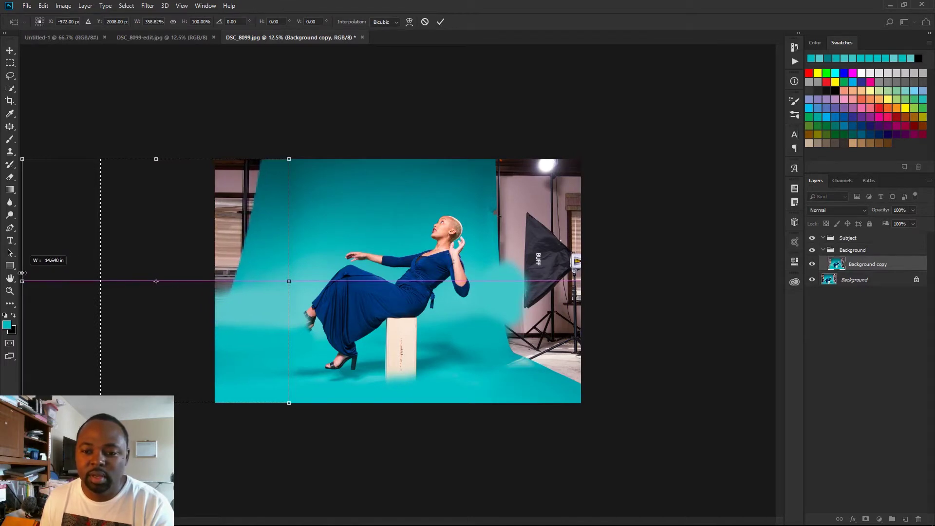
left_click(440, 21)
key("ctrl+d")
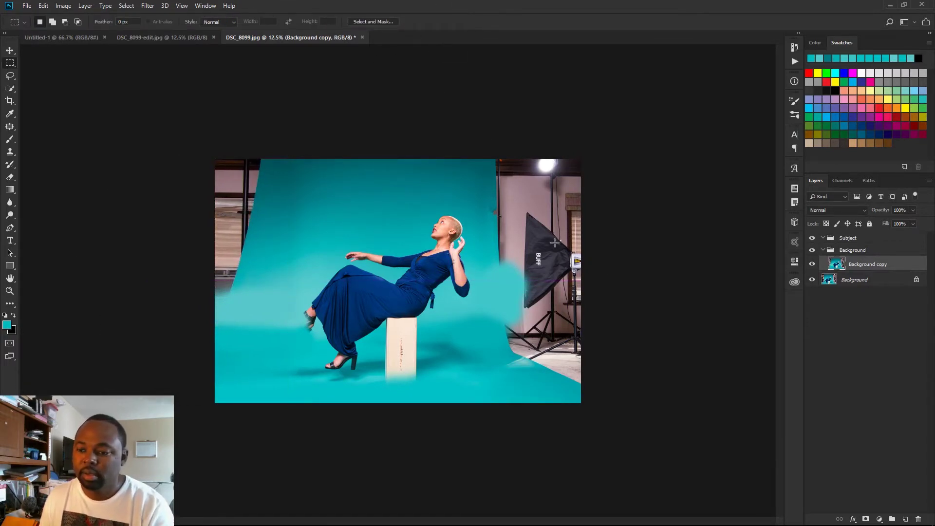
Select a full-height strip along the photo's right side and stretch it outward to about 318% width.
left_click_drag(610, 429, 480, 130)
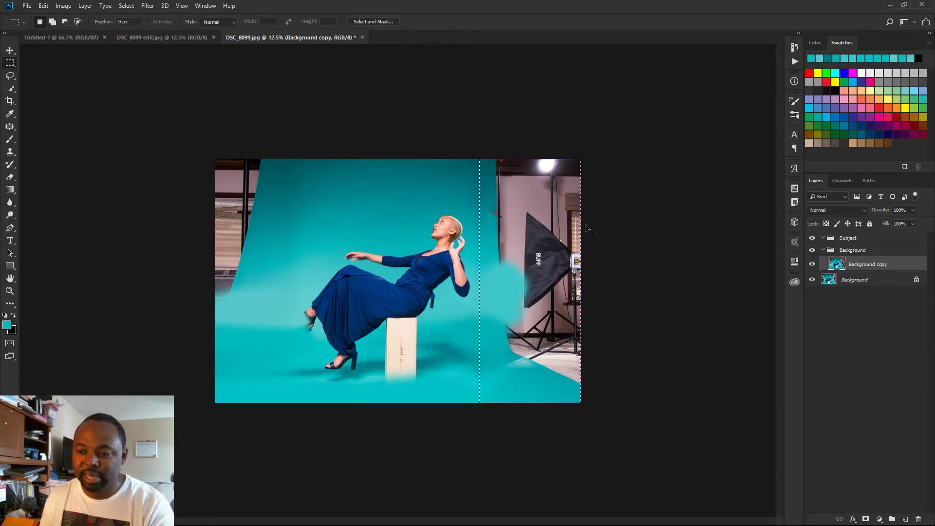
key("ctrl+t")
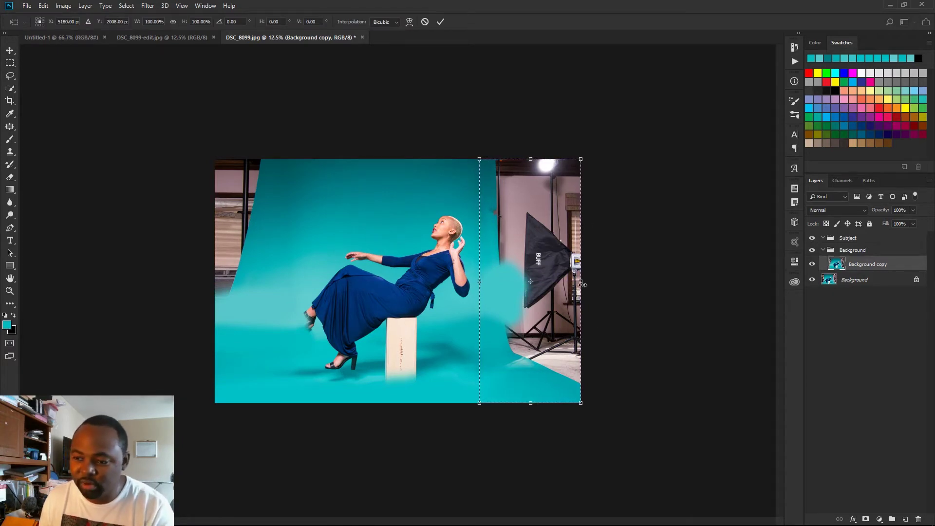
left_click_drag(581, 281, 801, 276)
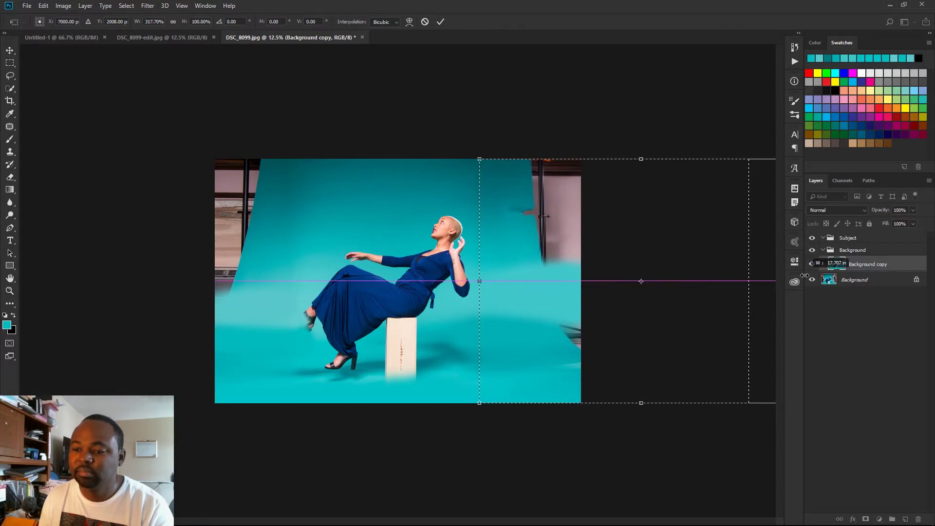
key("Return")
Lasso the leftover studio area in the photo's upper left, replace it with a Content-Aware fill at 100% opacity, and deselect.
key("l")
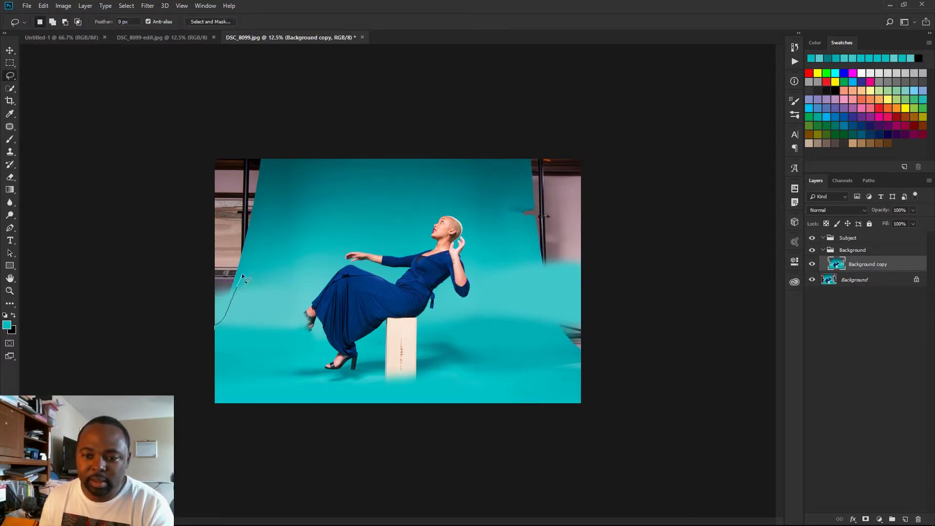
mouse_move(250, 241)
left_mouse_down()
mouse_move(264, 152)
mouse_move(208, 145)
mouse_move(139, 316)
left_mouse_up()
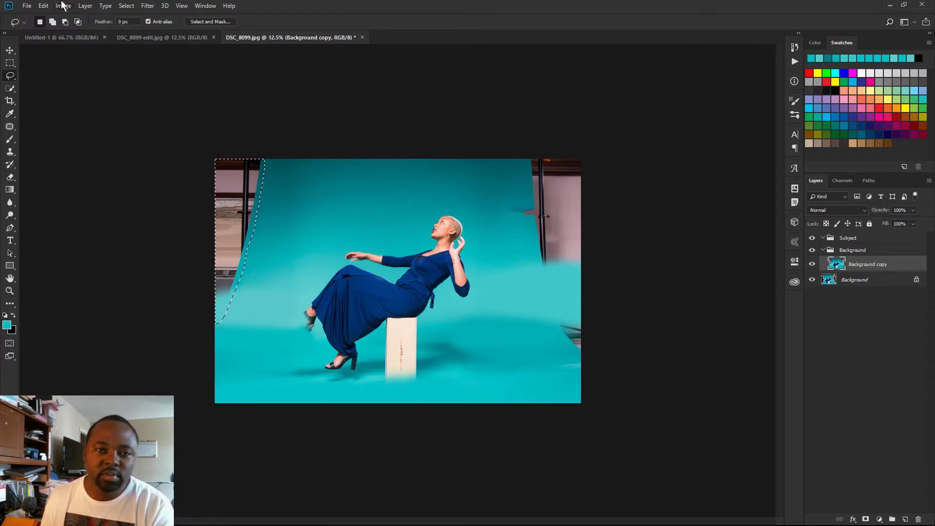
left_click(42, 7)
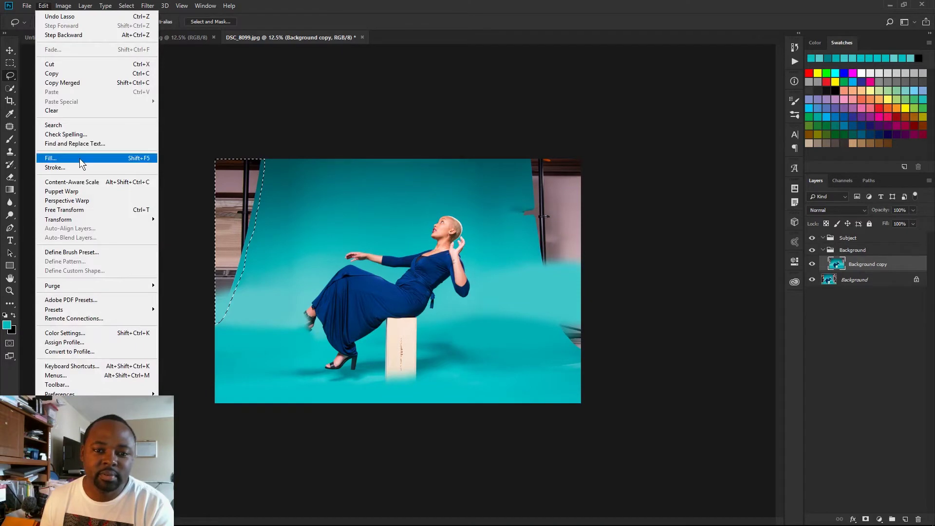
left_click(50, 158)
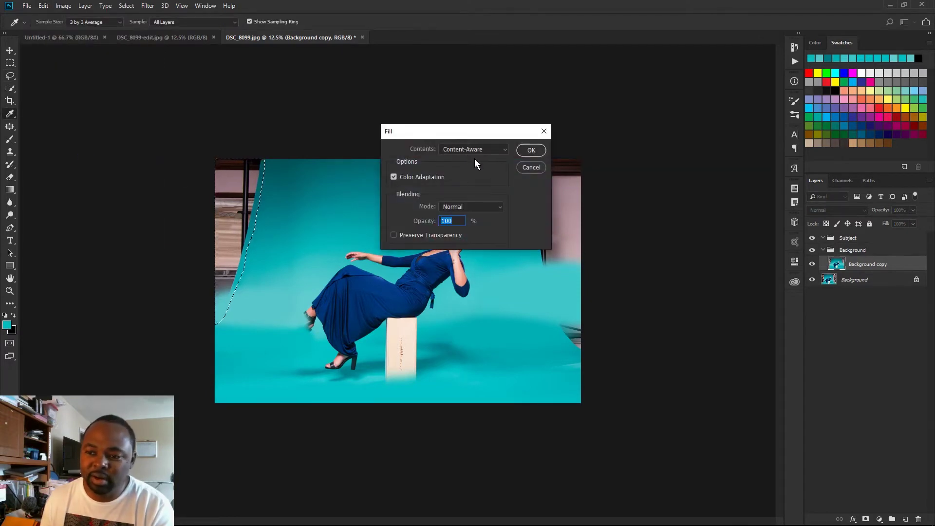
left_click(531, 151)
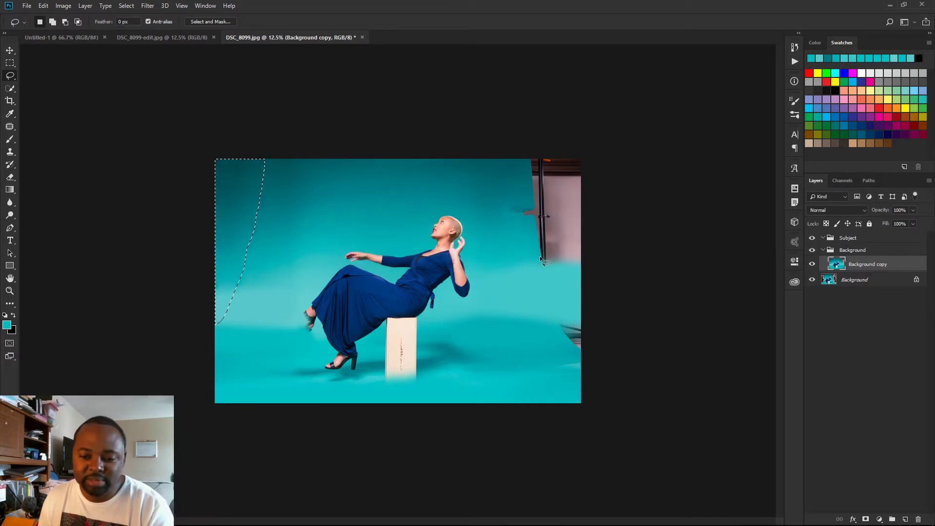
key("ctrl+d")
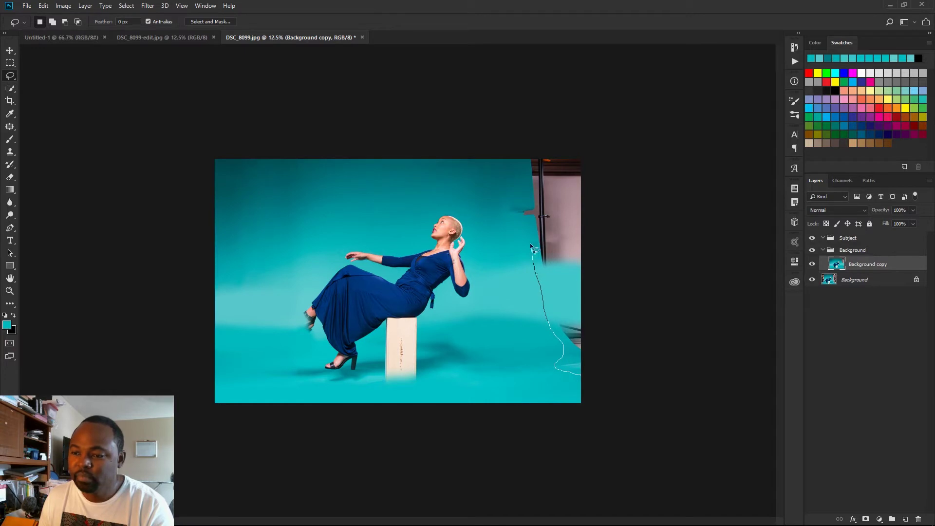
Lasso the leftover studio area along the photo's right side, replace it with a Content-Aware fill at 100% opacity, and deselect.
mouse_move(508, 202)
left_mouse_down()
mouse_move(549, 142)
mouse_move(643, 221)
mouse_move(669, 361)
mouse_move(691, 416)
left_mouse_up()
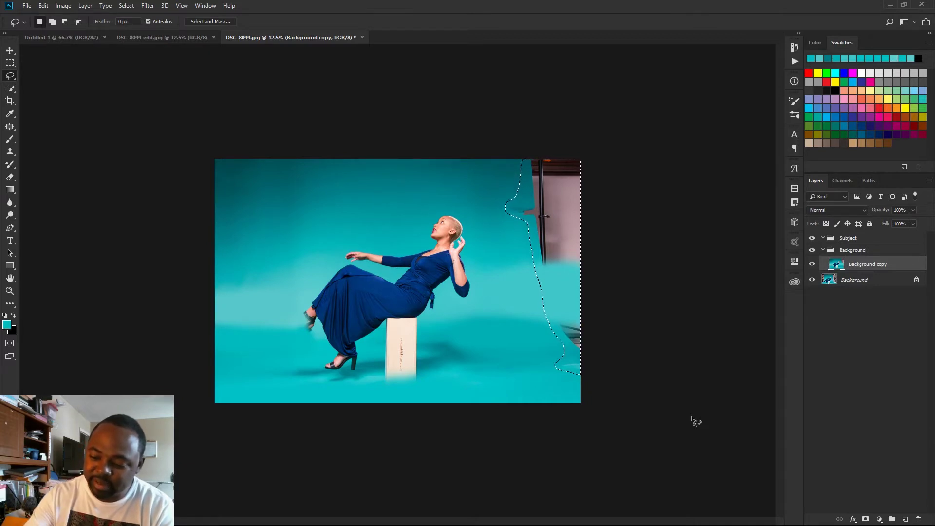
key("shift")
key("shift+BackSpace")
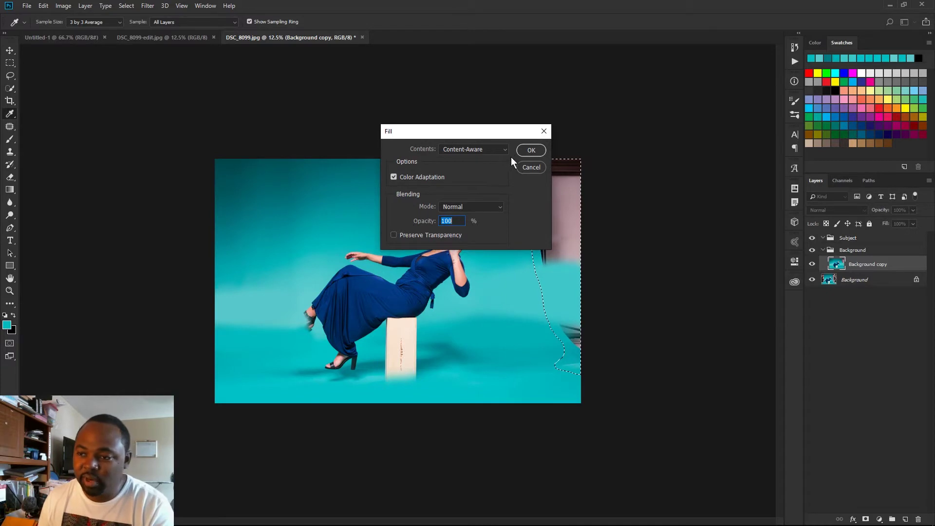
left_click(525, 151)
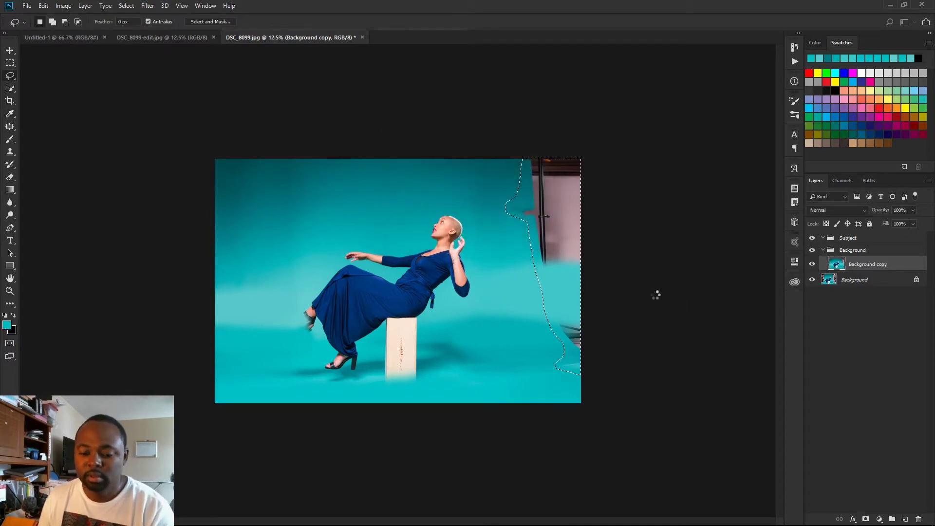
key("ctrl+d")
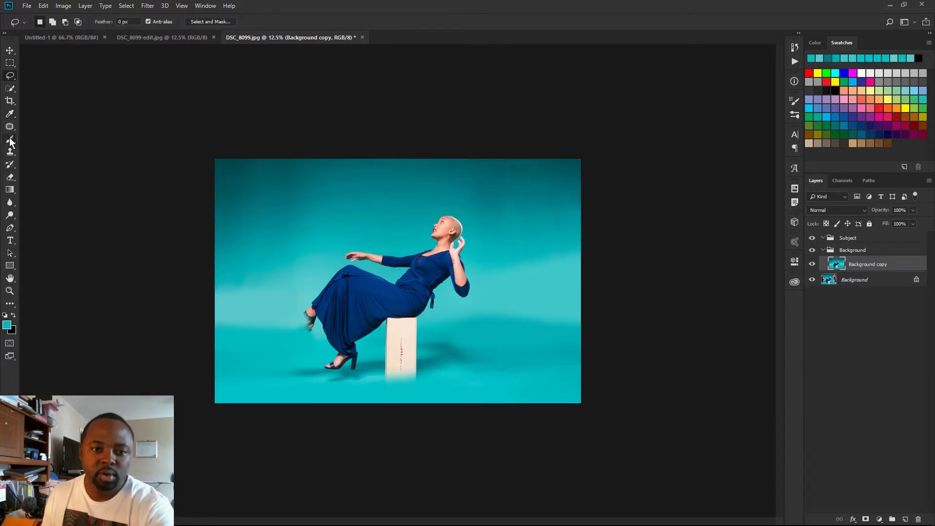
Brush sampled teal tones over the backdrop's middle band and the floor beneath the model, enlarging the soft brush to 900.
key("b")
key("bracketright")
key("bracketright")
key("bracketright")
key("bracketright")
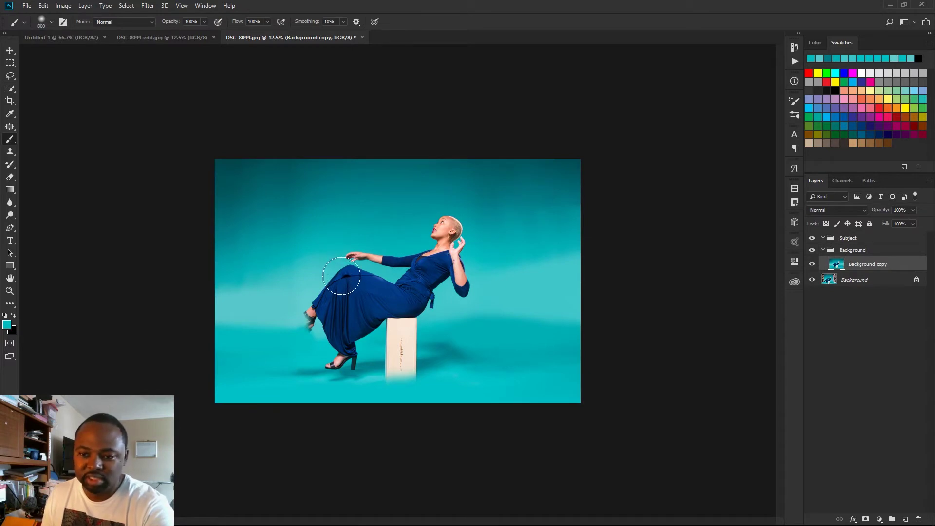
left_click(279, 302, "alt")
left_click(298, 272, "alt")
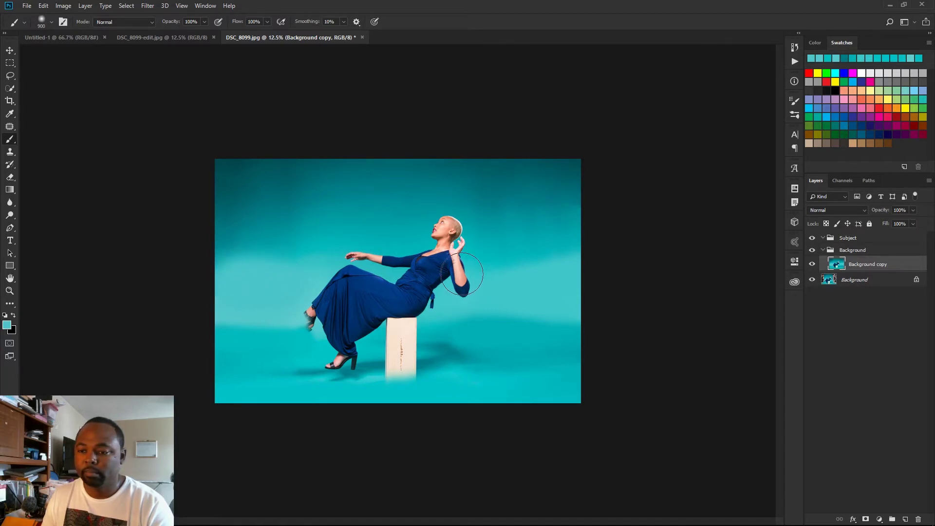
left_click(267, 386, "alt")
left_click(276, 388, "alt")
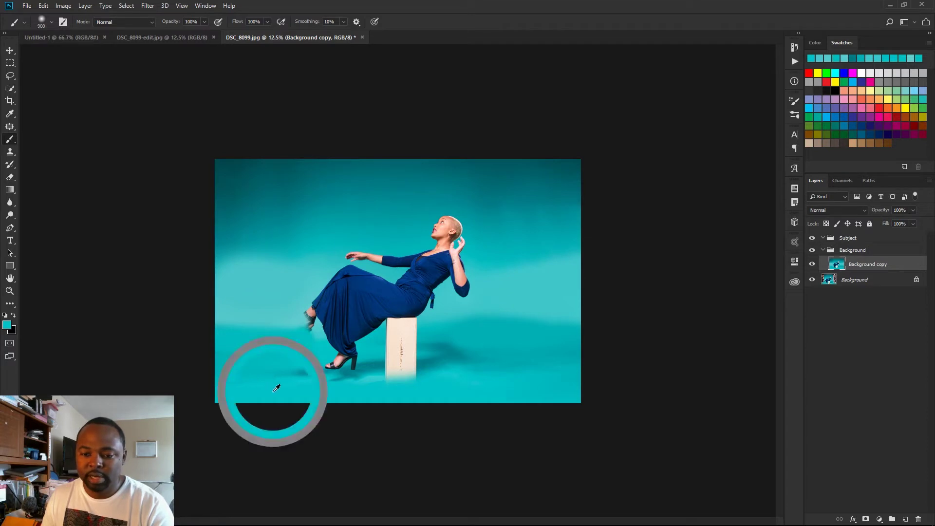
mouse_move(254, 384)
left_mouse_down()
mouse_move(243, 377)
mouse_move(313, 396)
mouse_move(383, 386)
mouse_move(482, 396)
mouse_move(584, 372)
left_mouse_up()
left_click_drag(307, 199, 257, 202)
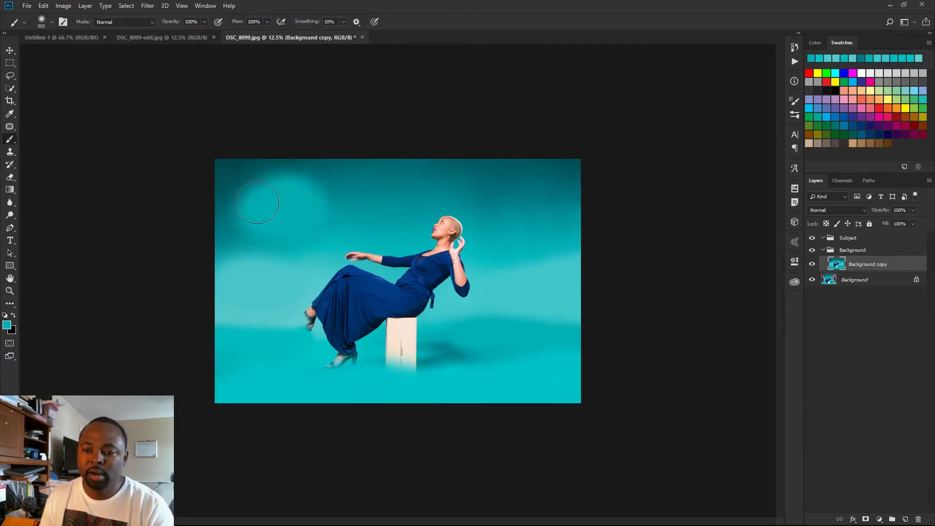
key("ctrl+z")
Even out the upper backdrop, its dark corners and the floor transition with sampled teal tones, using a brush size of 1000.
key("bracketright")
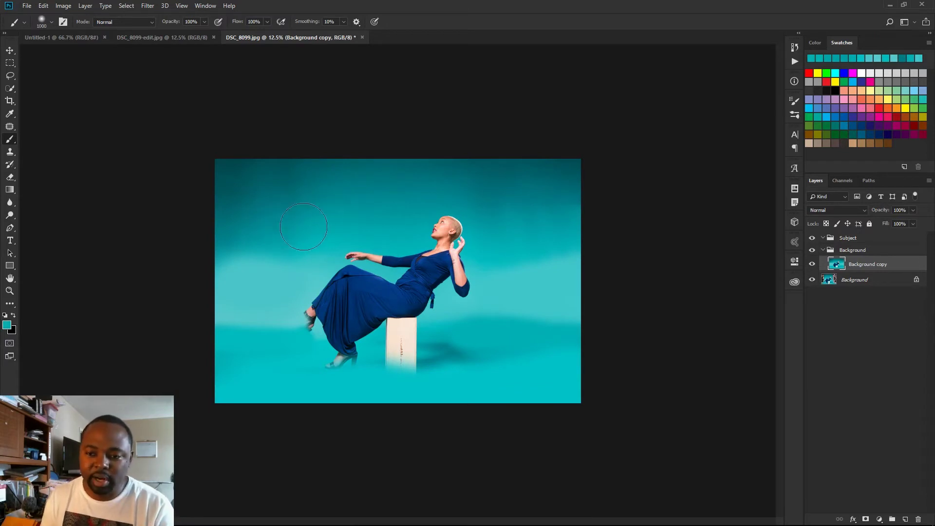
left_click_drag(304, 226, 243, 177)
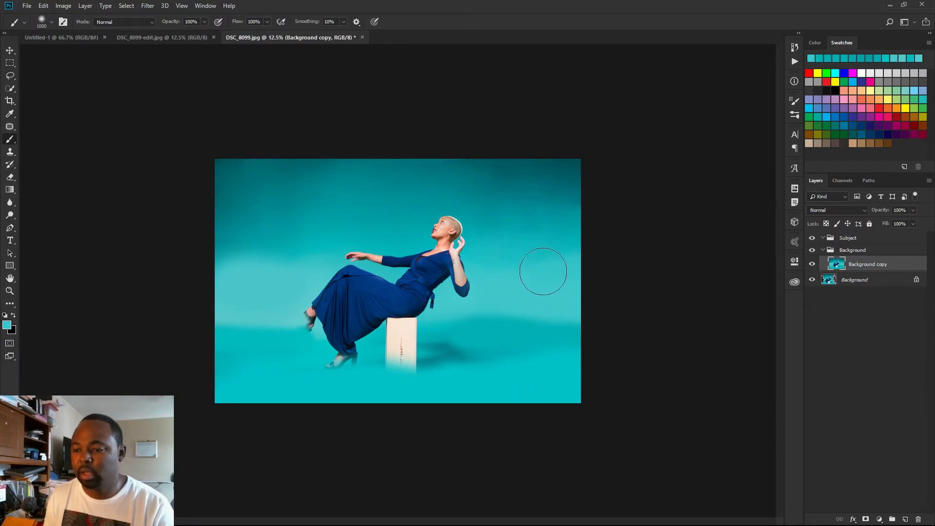
key("alt")
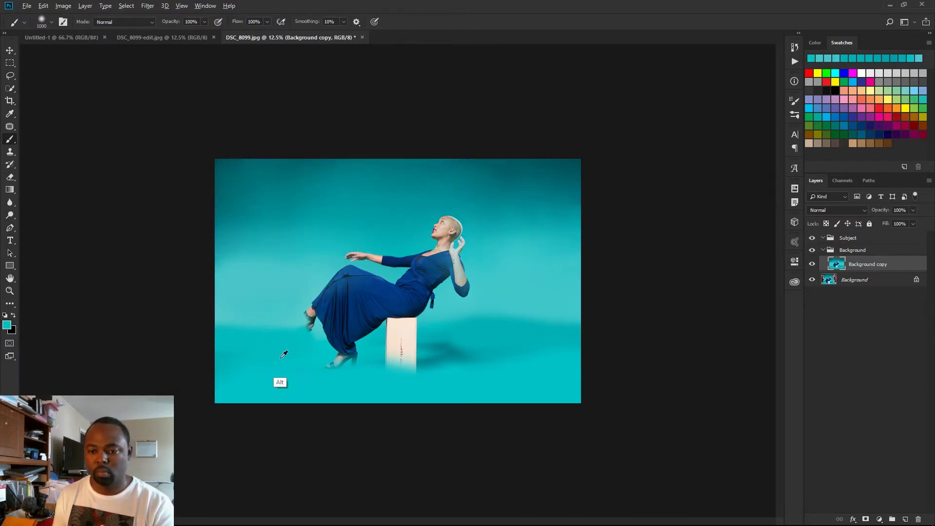
left_click(284, 355, "alt")
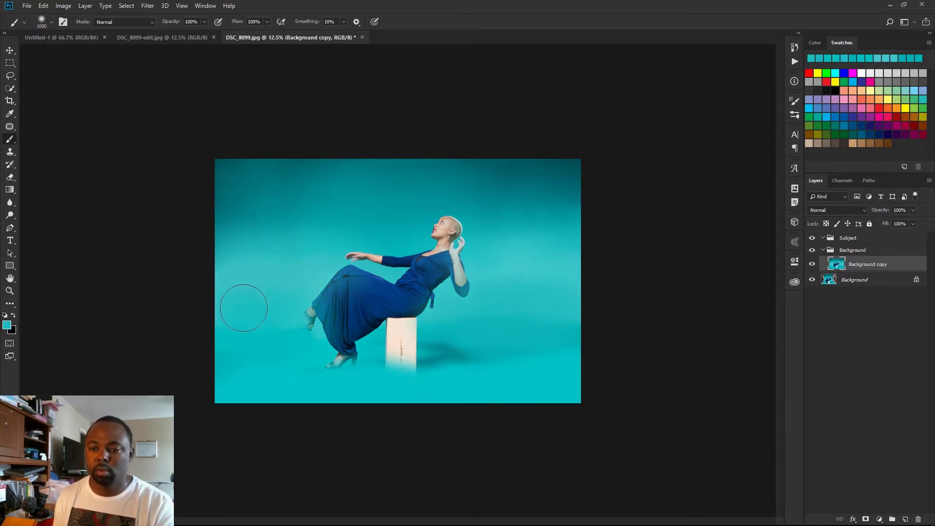
left_click(263, 225, "alt")
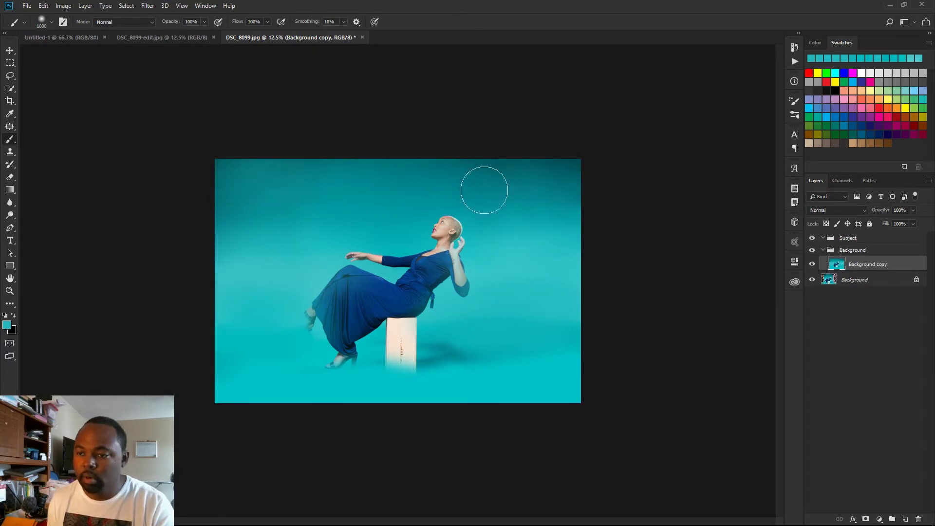
left_click(397, 222, "alt")
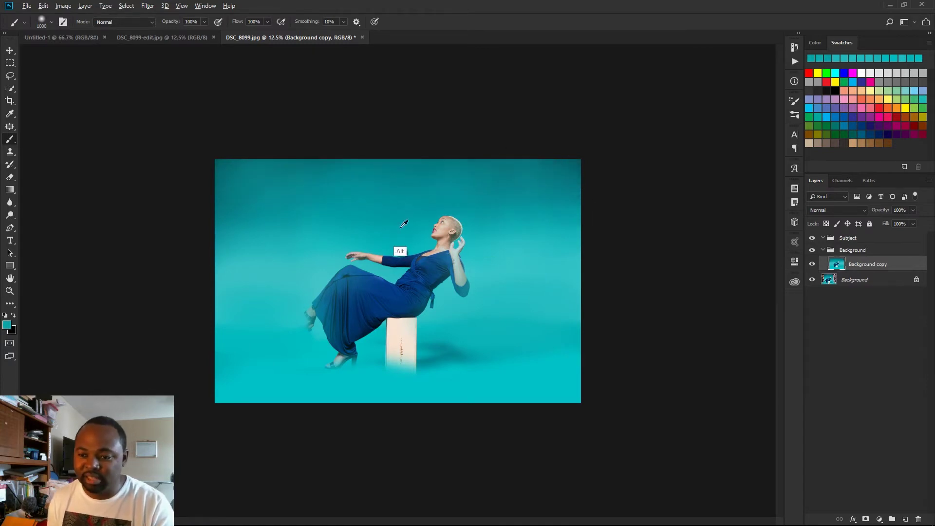
left_click(488, 215, "alt")
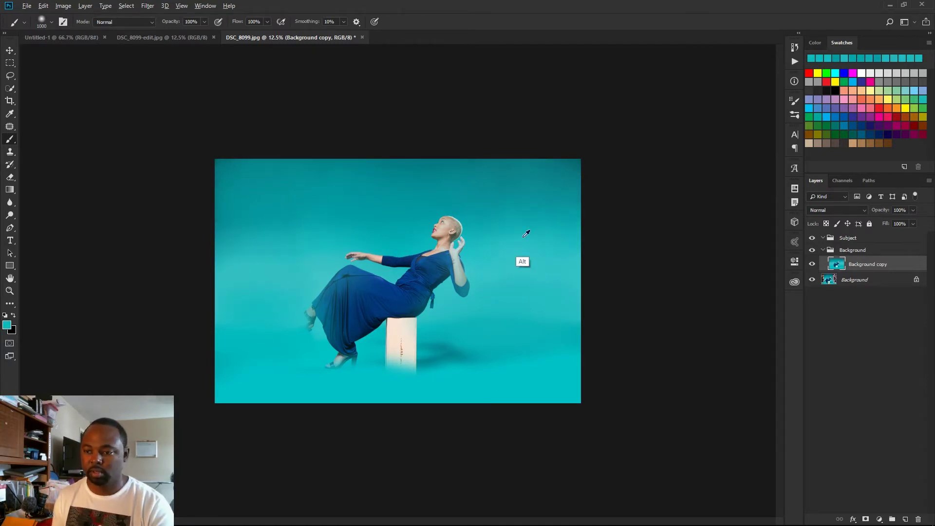
left_click(526, 234, "alt")
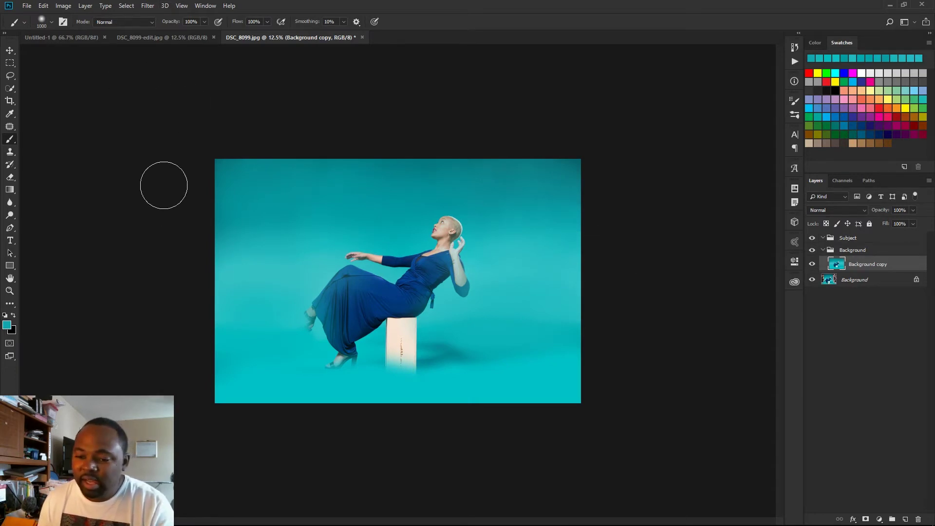
Lasso the woman, the wooden box and its shadow, and replace them with a Content-Aware fill at 100% opacity.
left_click(10, 76)
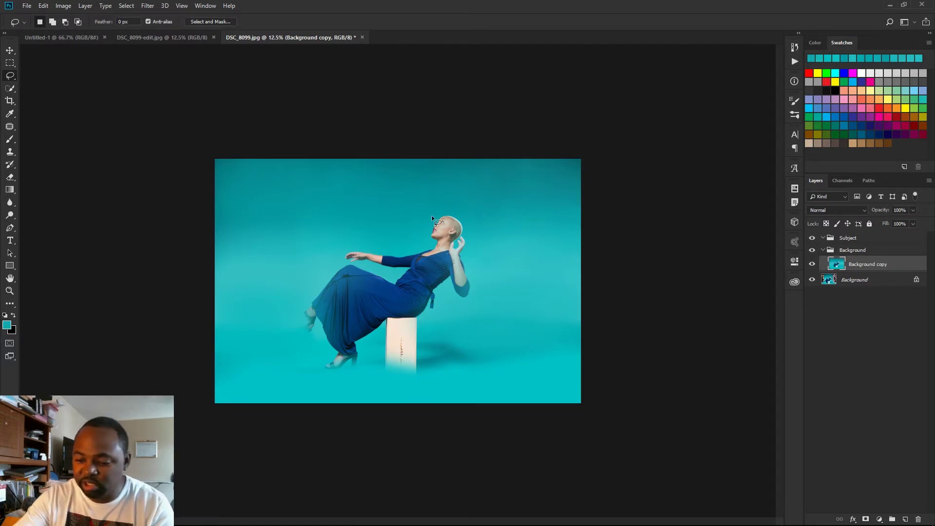
key("ctrl+plus")
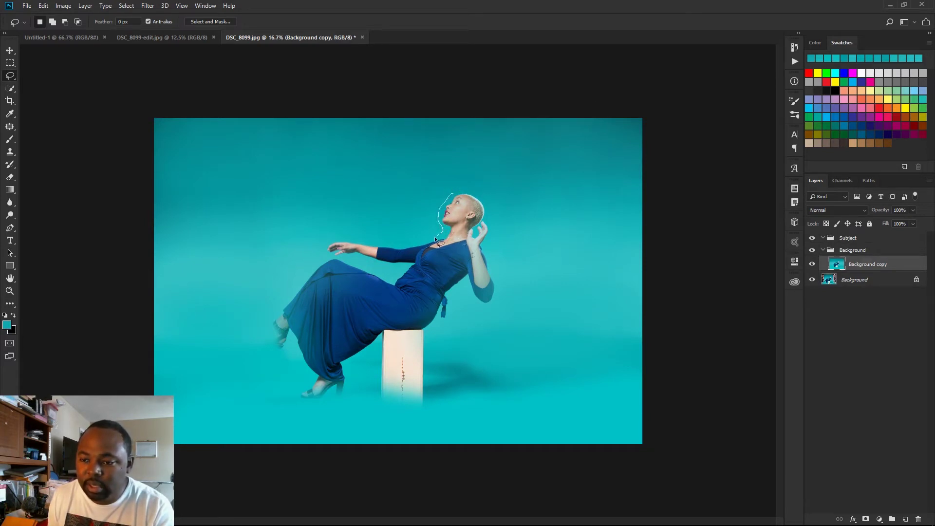
mouse_move(286, 391)
left_mouse_down()
mouse_move(360, 407)
mouse_move(542, 397)
left_mouse_up()
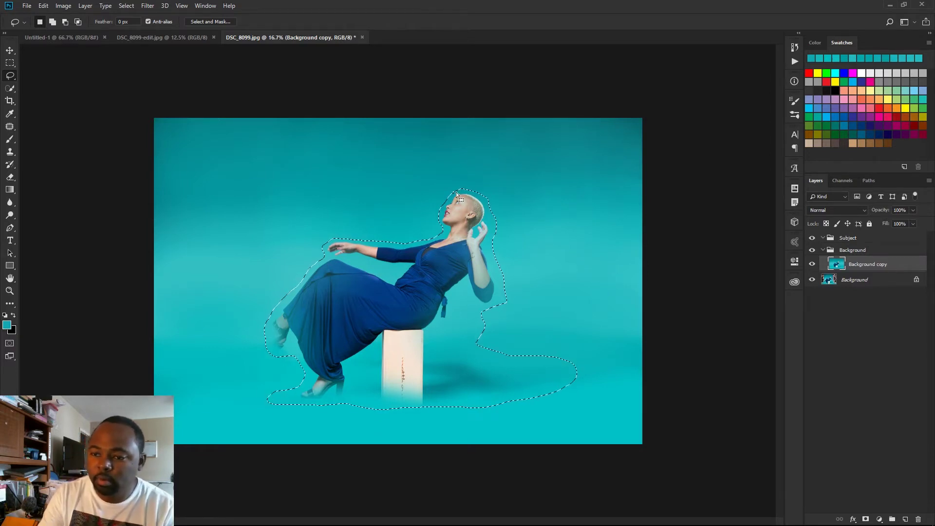
key("shift+BackSpace")
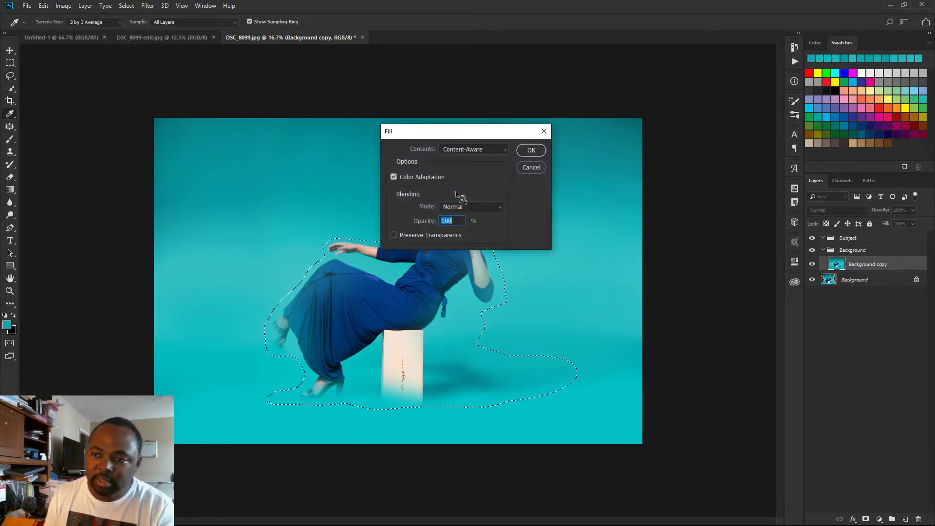
left_click(532, 150)
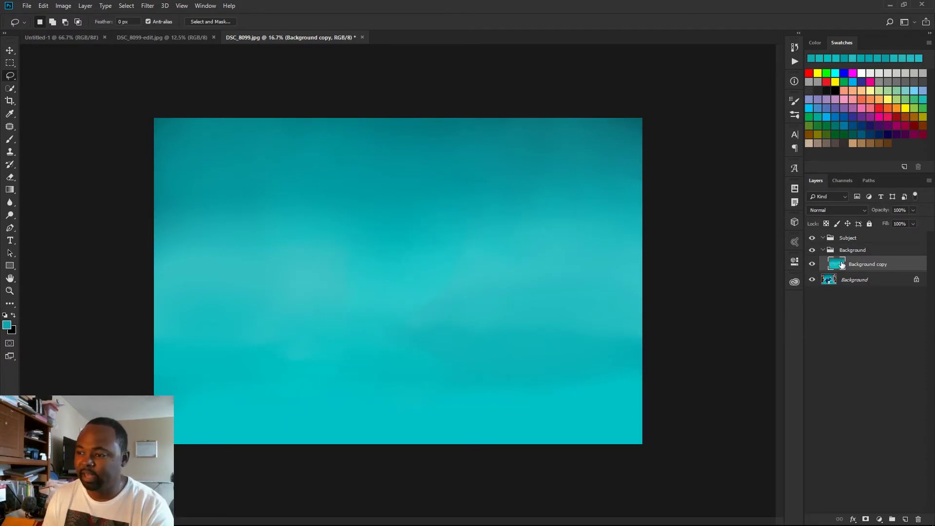
Smooth the filled area's middle and the floor transition with sampled teal tones, using a brush size of 800.
key("b")
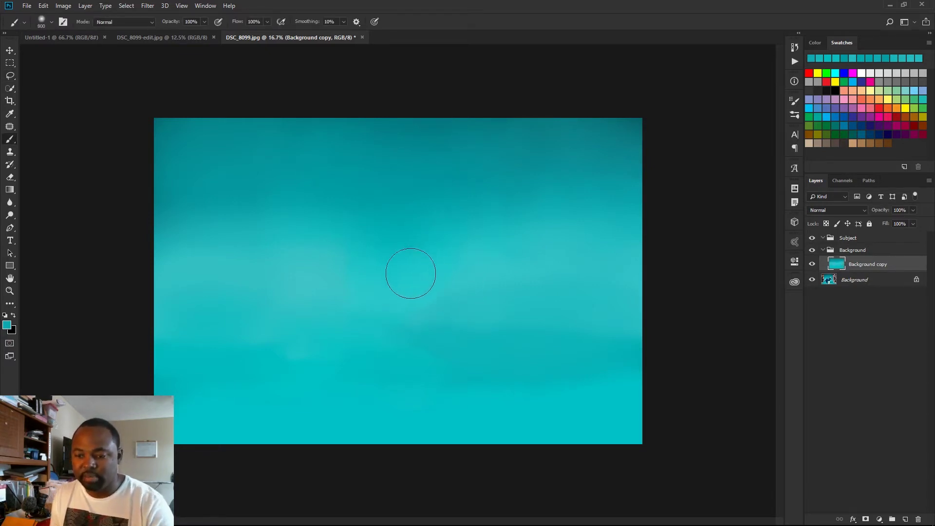
key("bracketleft")
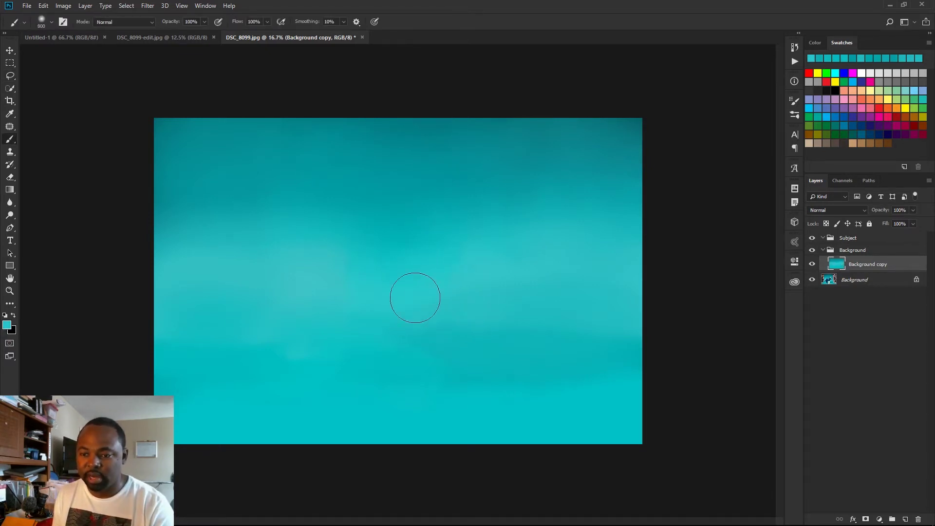
key("alt")
left_click(396, 363, "alt")
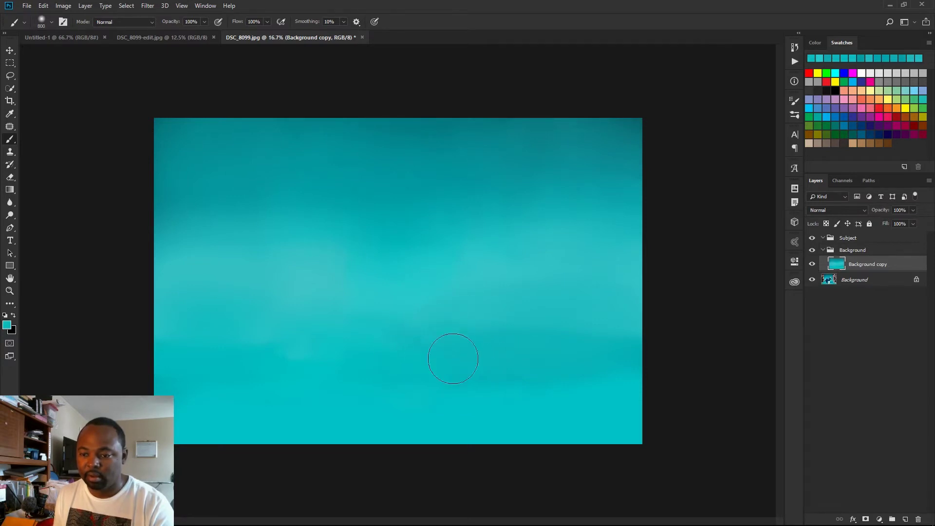
left_click(398, 363, "alt")
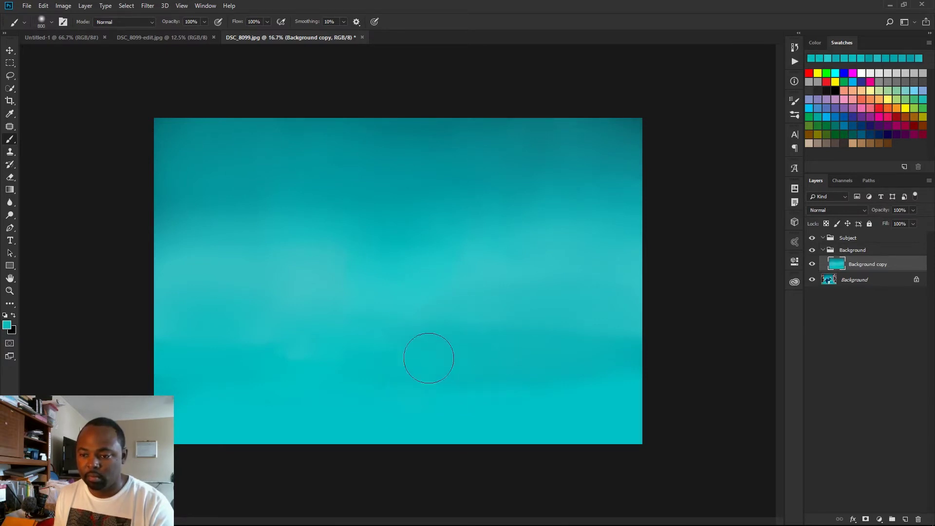
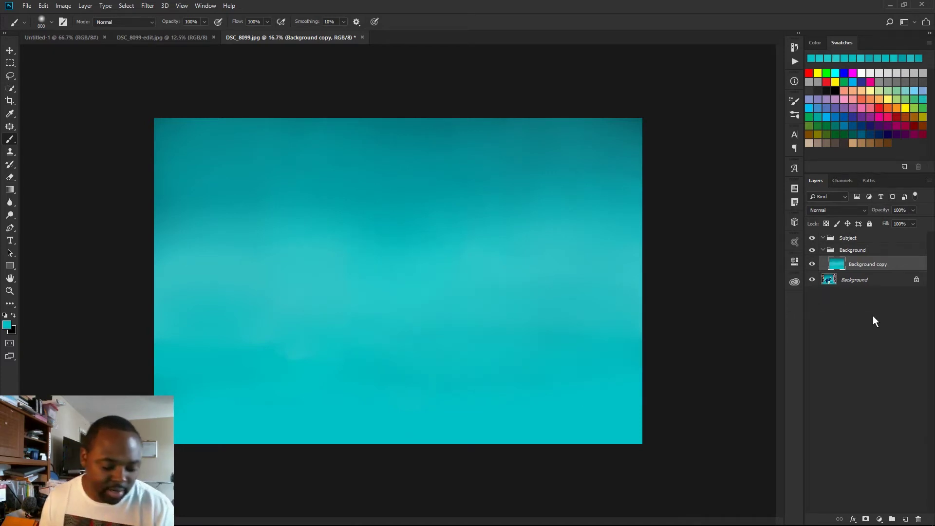
Duplicate the original Background layer and place the copy inside the Subject group.
left_click(855, 281)
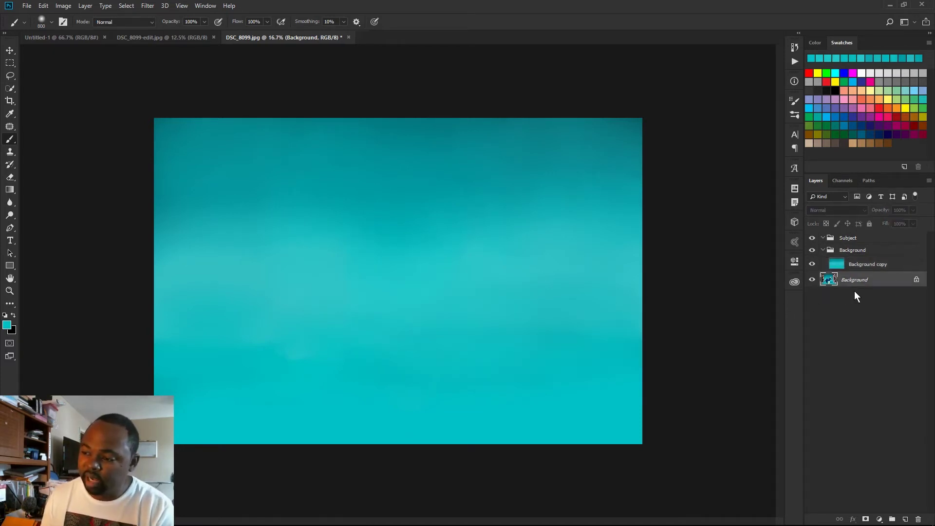
key("ctrl+j")
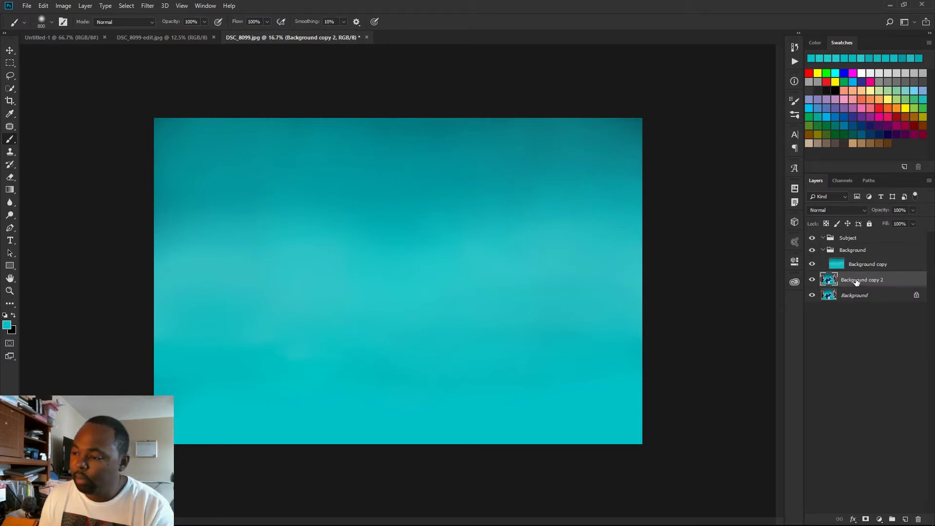
left_click_drag(857, 282, 850, 239)
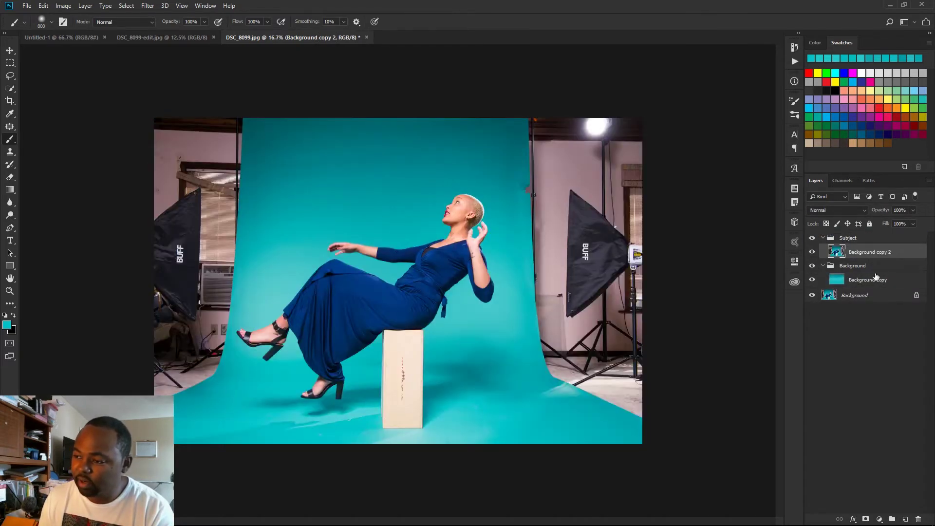
Rename the duplicated photo layer in the Subject group as Model.
double_click(860, 252)
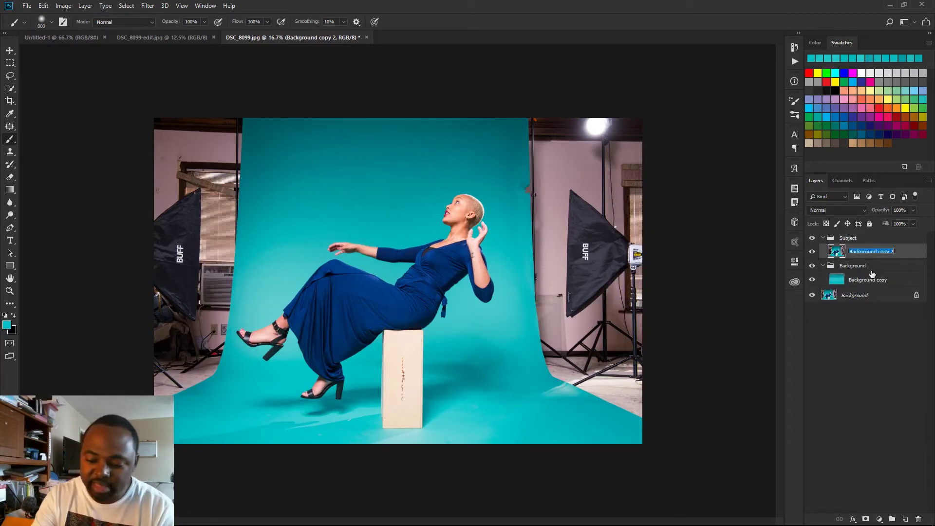
type("Subje")
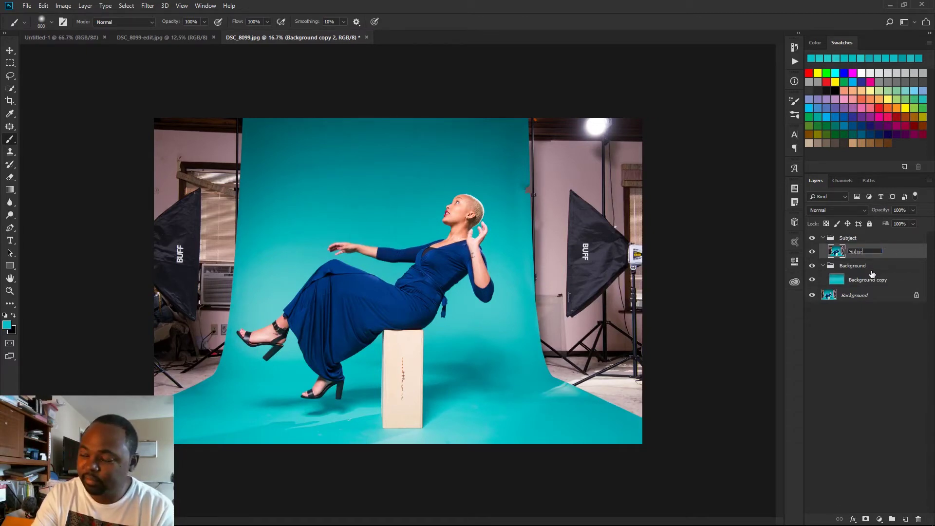
key("BackSpace")
key("BackSpace")
key("BackSpace")
type("Model")
key("Return")
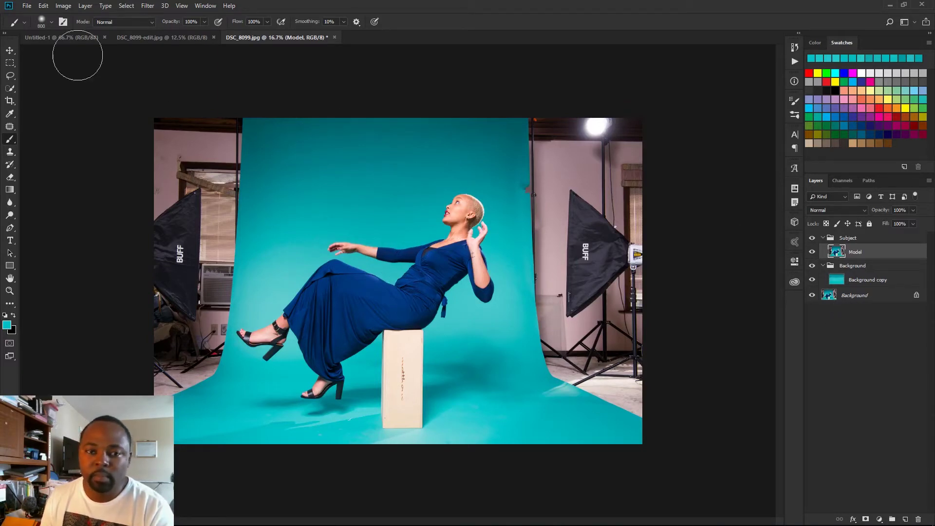
Select the whole woman on the Model layer with the Quick Selection tool, from her head down to both shoes.
left_click(11, 91)
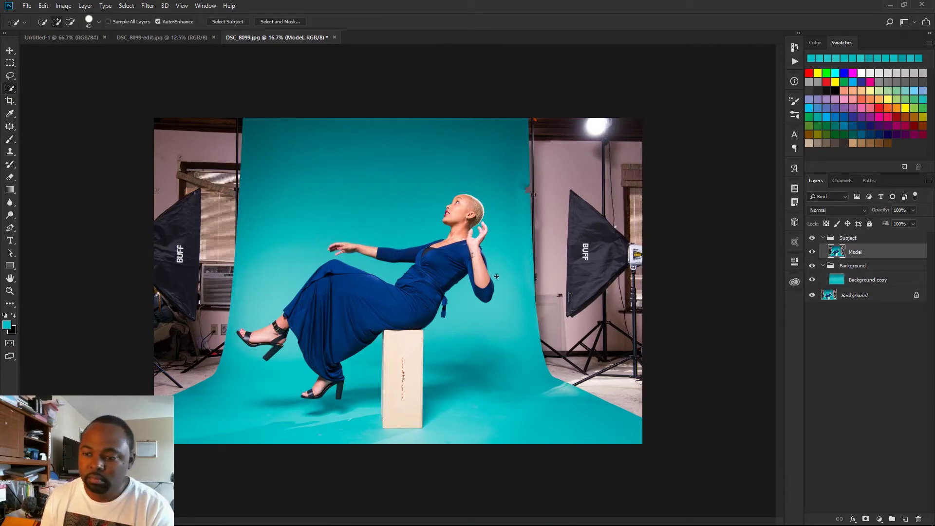
key("ctrl+plus")
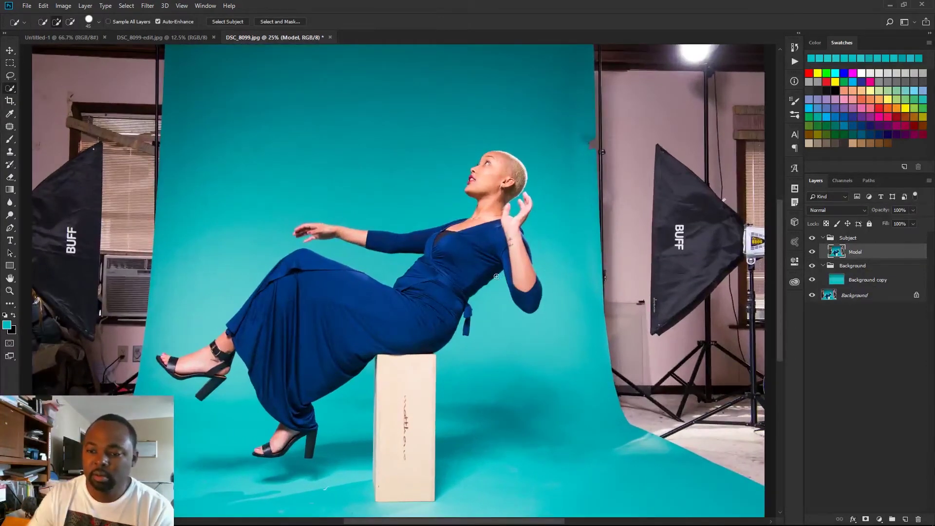
left_click_drag(476, 263, 478, 190)
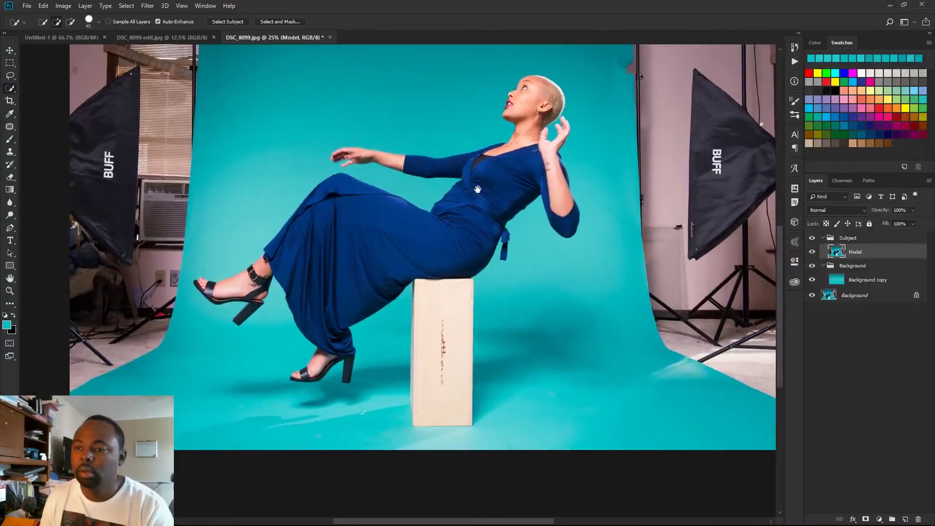
left_click(528, 102)
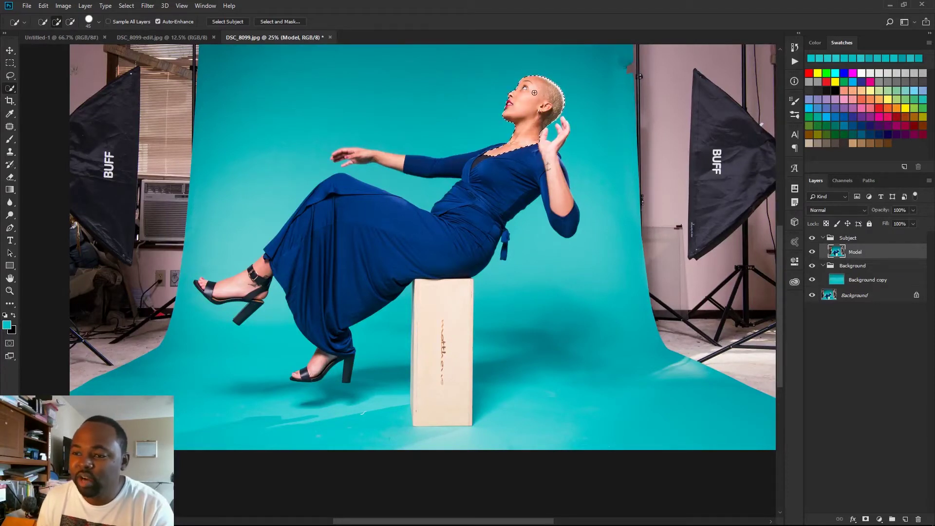
mouse_move(531, 119)
left_mouse_down()
mouse_move(552, 172)
mouse_move(548, 158)
mouse_move(454, 167)
mouse_move(469, 173)
mouse_move(359, 157)
mouse_move(497, 228)
left_mouse_up()
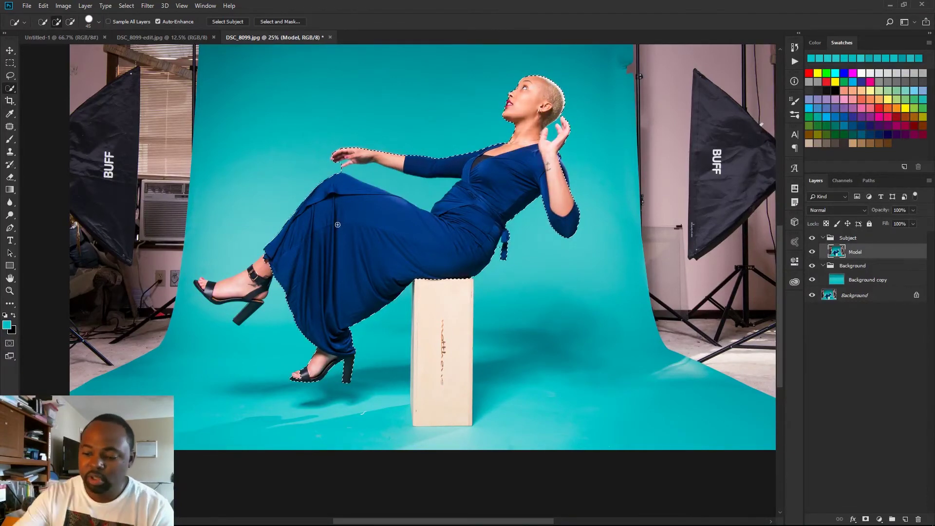
scroll(252, 391, "up", 1)
scroll(313, 371, "down", 2)
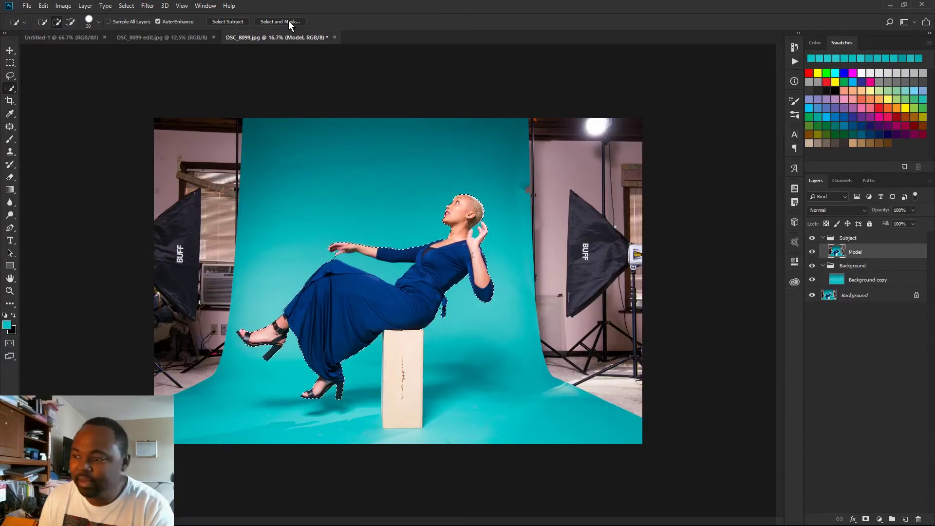
Refine the selection in Select and Mask with Shift Edge -10% and Decontaminate Colors on, outputting to a new layer with layer mask.
left_click(282, 22)
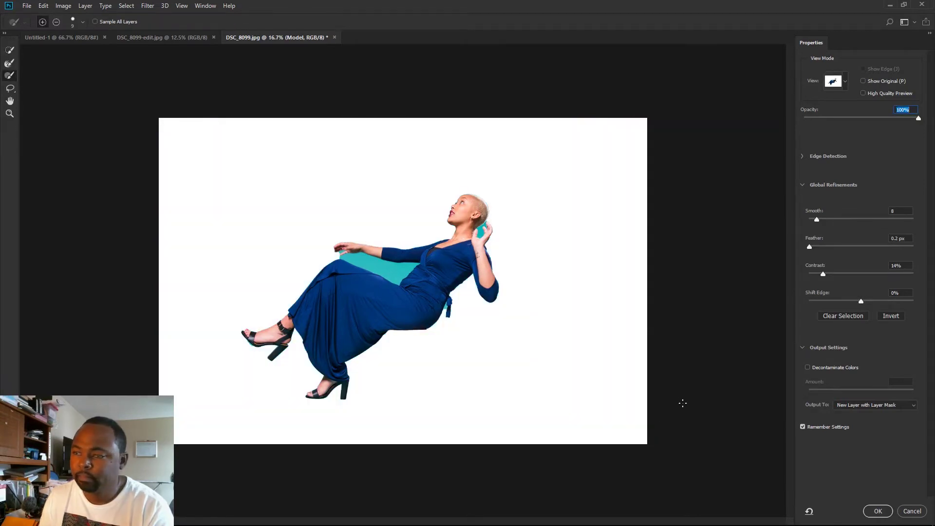
key("ctrl+plus")
key("ctrl+plus")
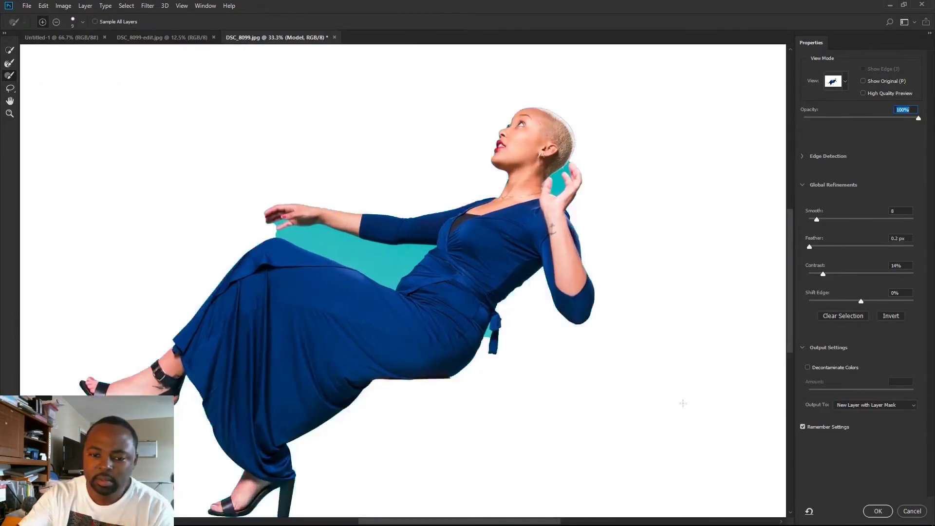
left_click_drag(545, 317, 545, 253)
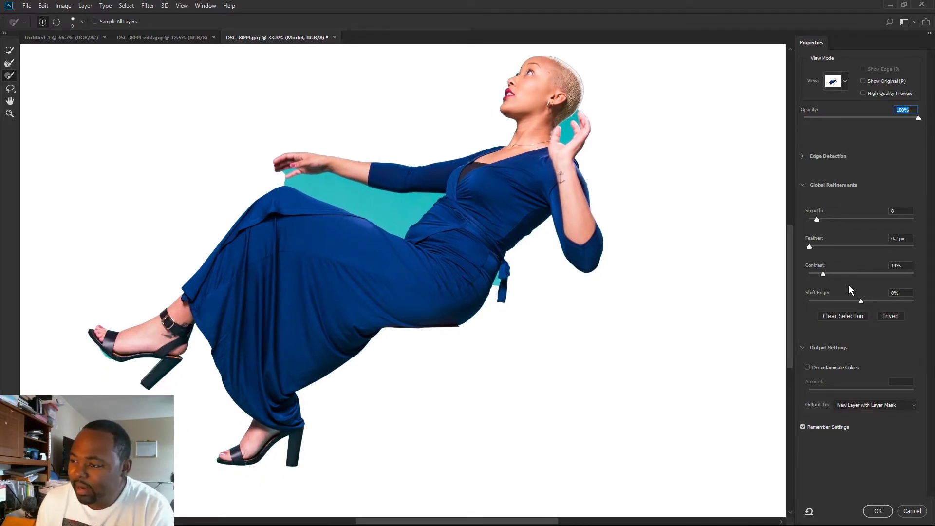
left_click_drag(861, 300, 859, 301)
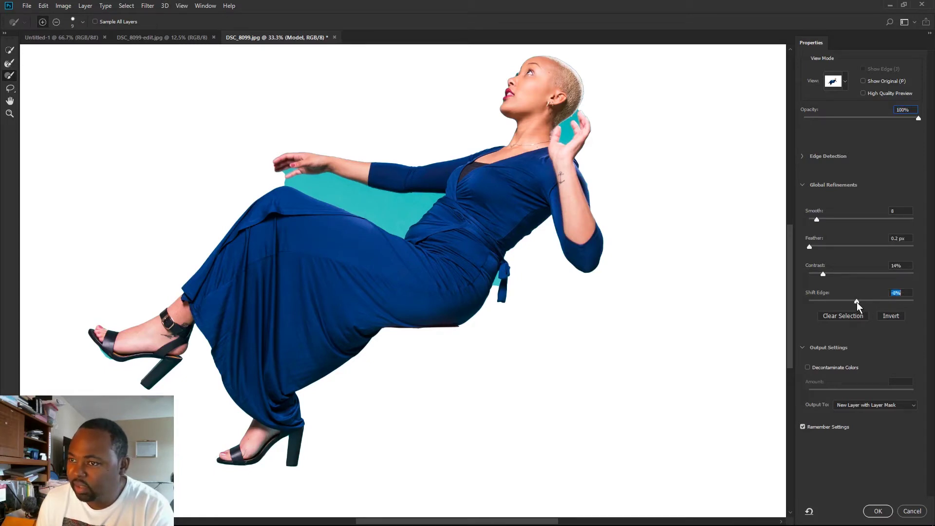
left_click_drag(856, 302, 855, 302)
left_click(906, 293)
left_click_drag(906, 293, 878, 292)
type("-10")
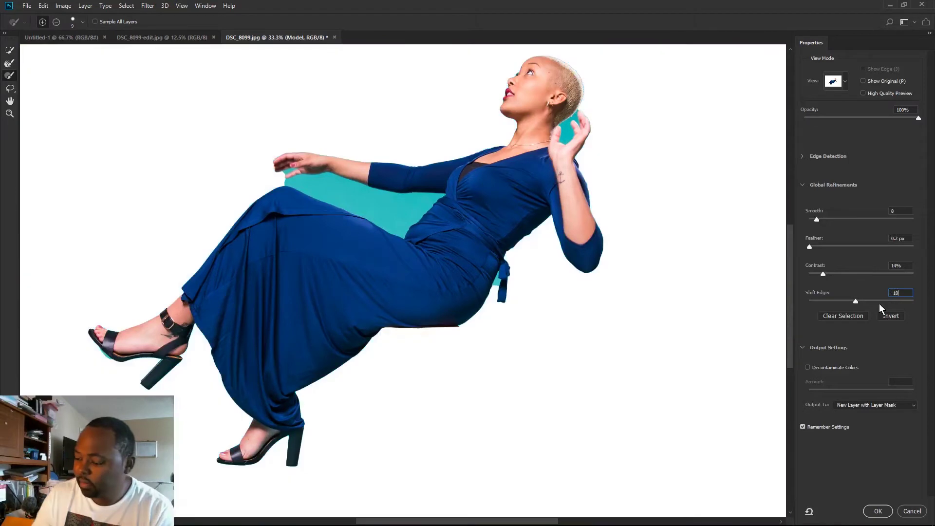
left_click(808, 367)
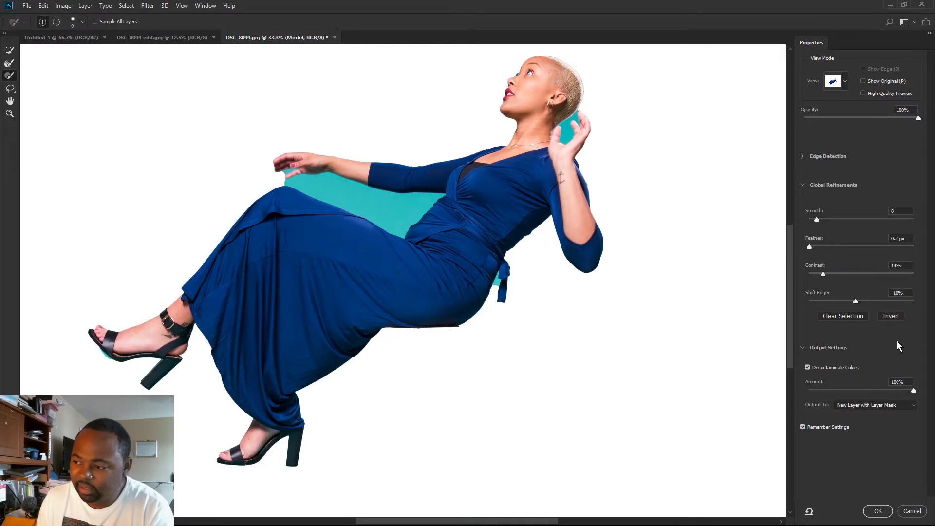
left_click(878, 511)
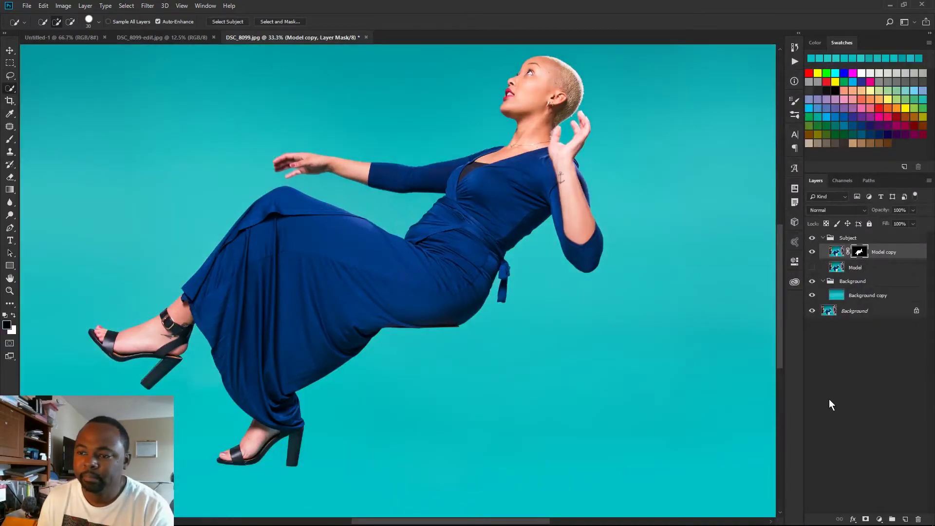
Paint black on the cutout's layer mask along the dress's underside to remove the leftover box edge, using brush sizes 15 to 20.
key("ctrl+minus")
key("ctrl+minus")
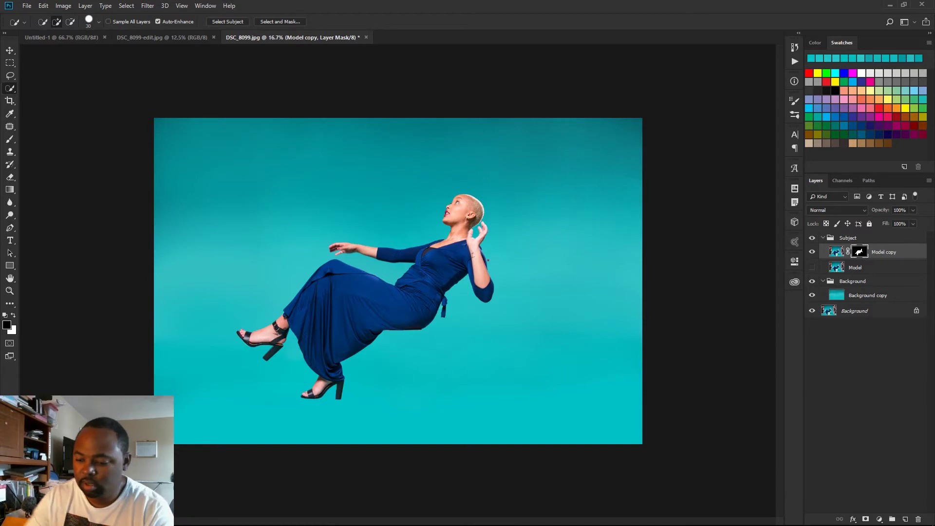
key("ctrl+plus")
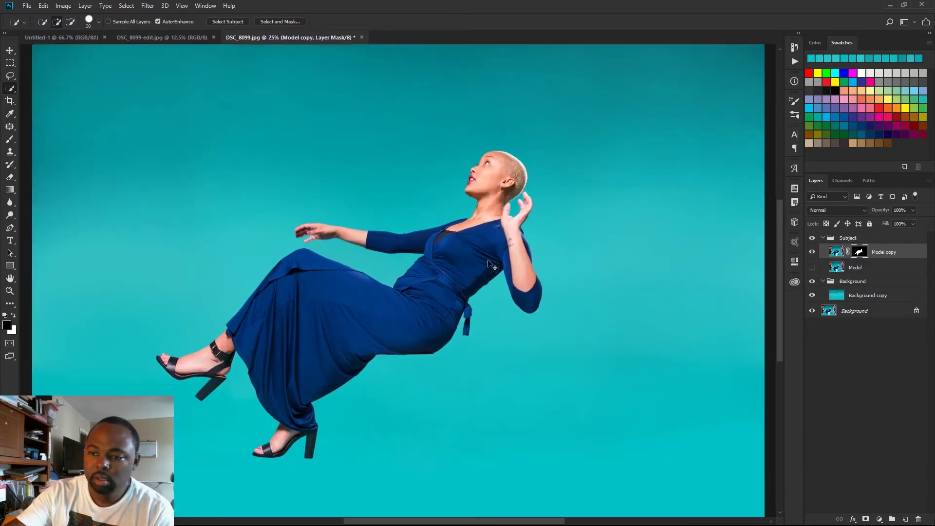
key("ctrl+plus")
key("ctrl+plus")
key("ctrl+plus")
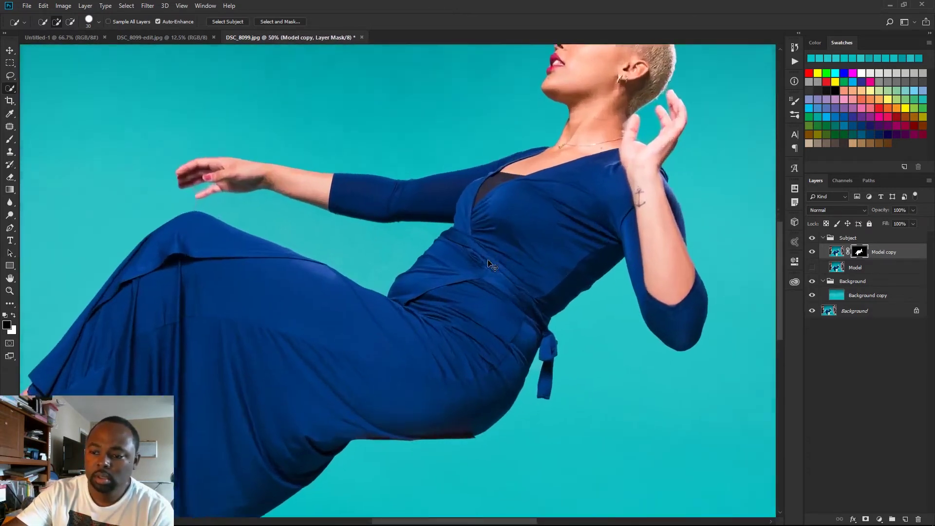
left_click_drag(455, 304, 470, 96)
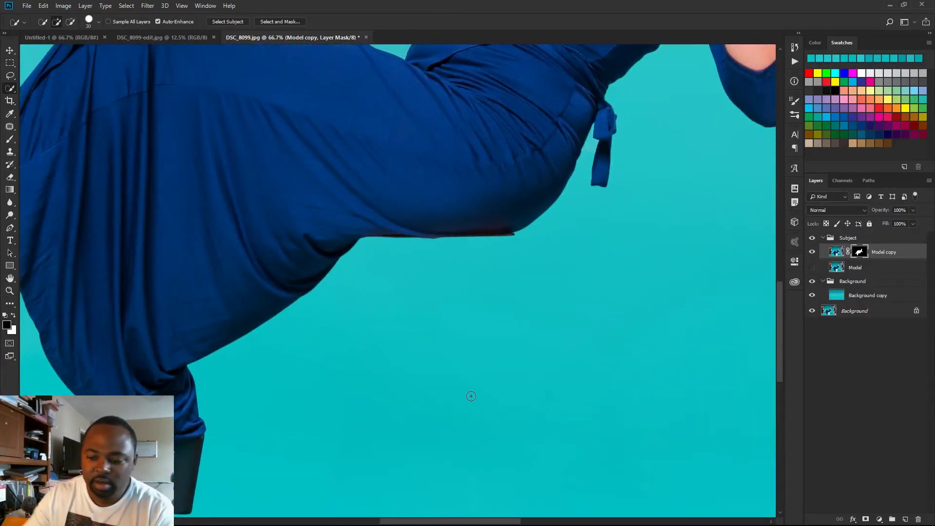
key("ctrl+plus")
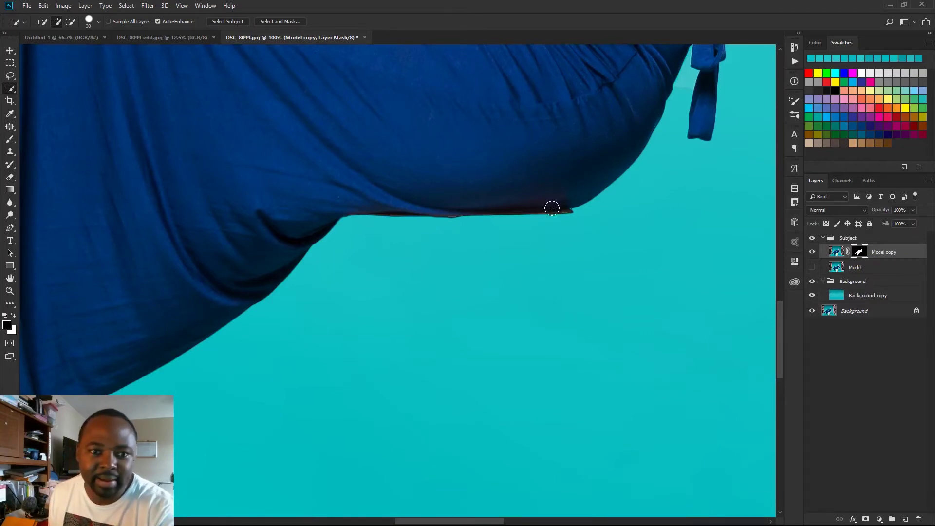
key("b")
key("bracketleft")
key("bracketleft")
key("bracketleft")
key("bracketleft")
key("bracketleft")
key("bracketleft")
key("bracketleft")
key("bracketleft")
key("bracketleft")
key("bracketleft")
key("bracketleft")
key("bracketleft")
key("bracketleft")
key("bracketleft")
key("bracketleft")
key("bracketleft")
key("bracketleft")
key("bracketleft")
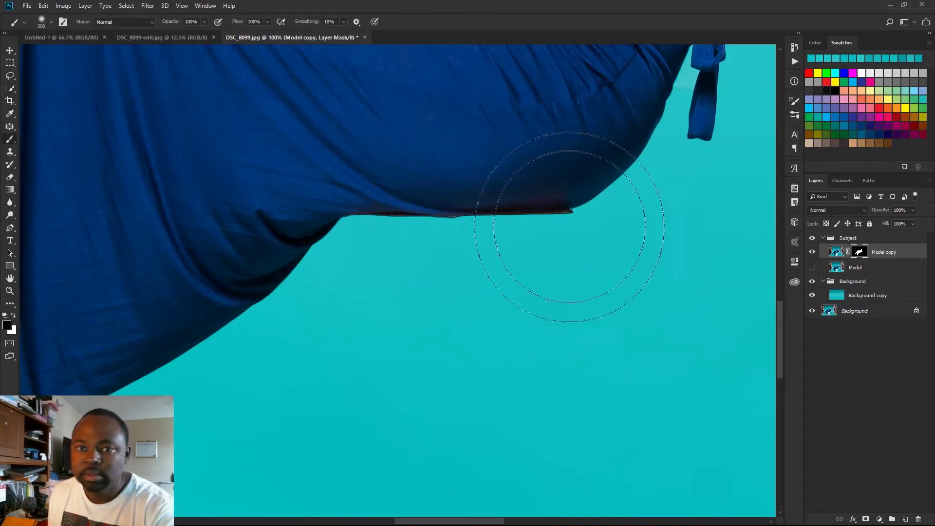
key("bracketleft")
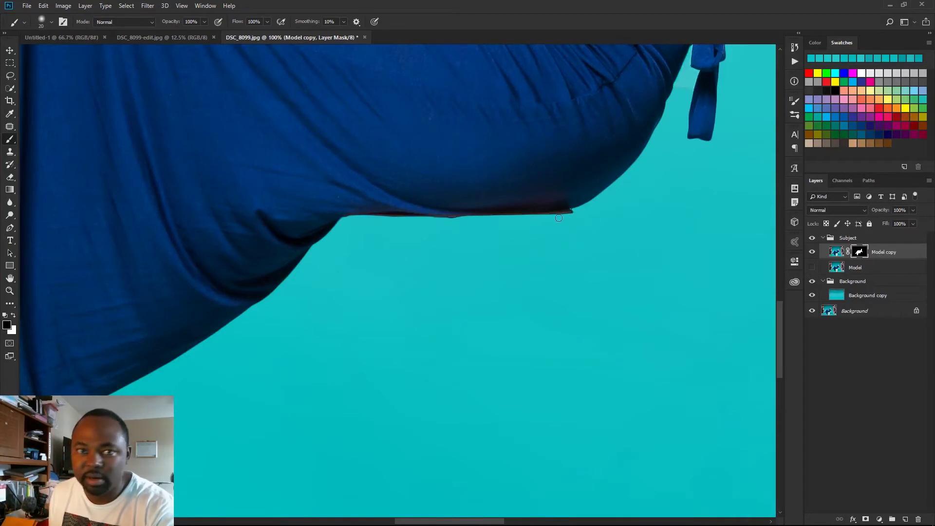
key("alt")
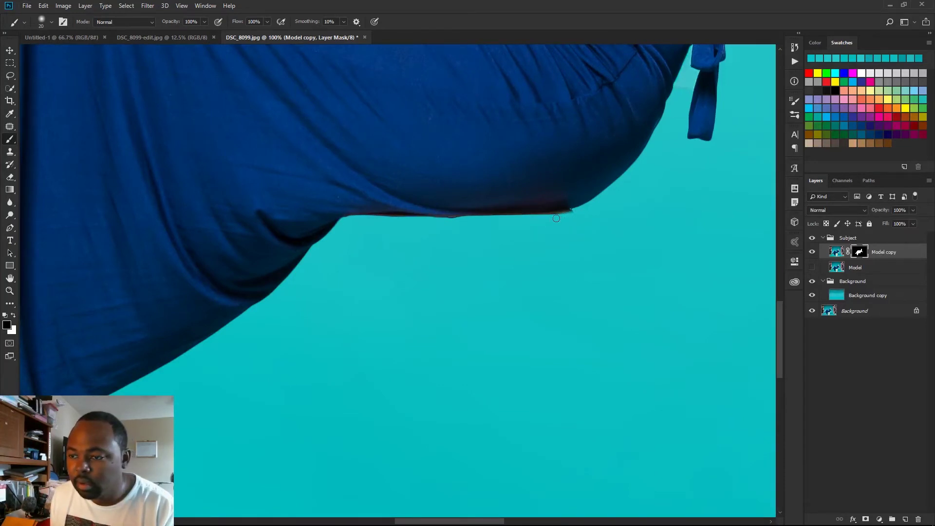
key("bracketleft")
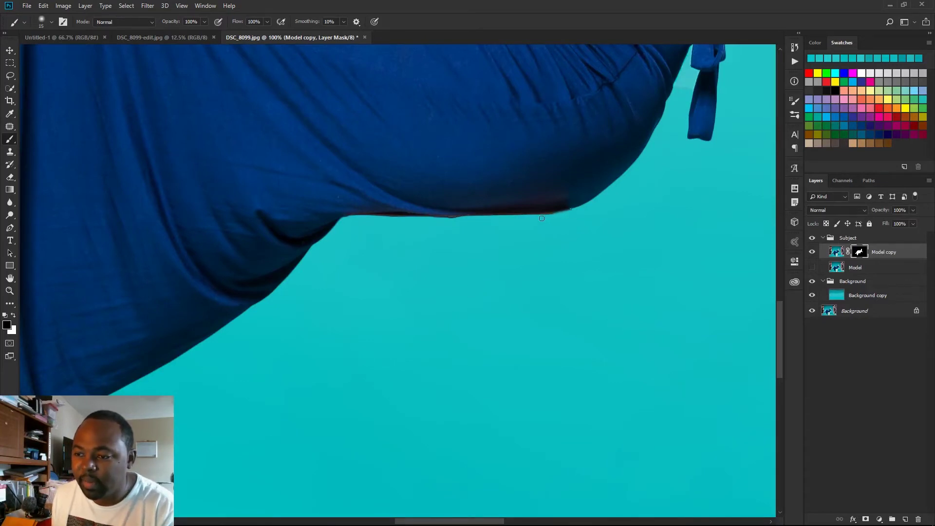
key("bracketright")
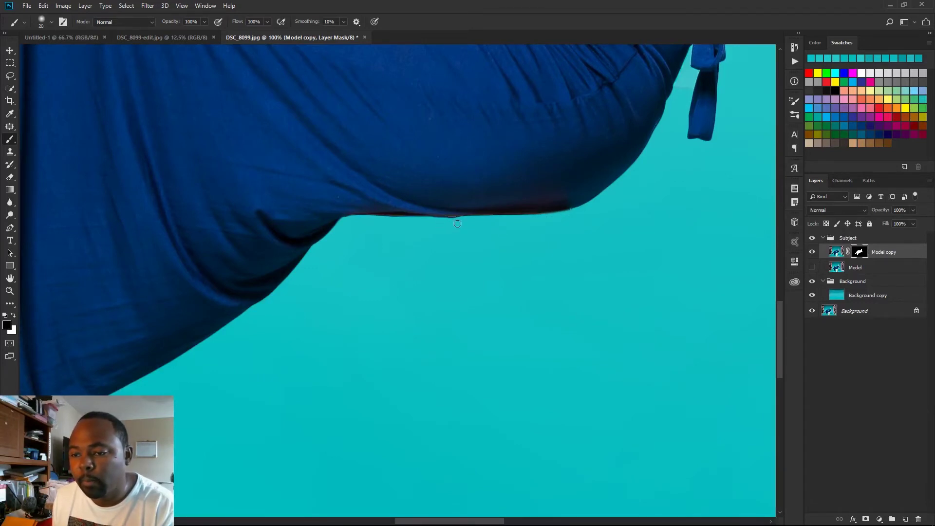
Duplicate the masked Model copy layer and hide the duplicate as a backup.
key("ctrl+0")
left_click_drag(834, 252, 905, 519)
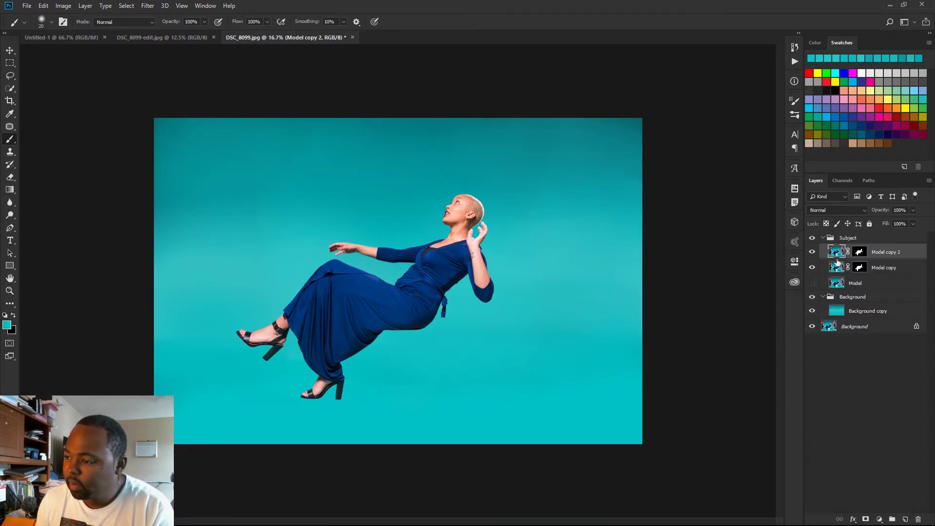
left_click(812, 252)
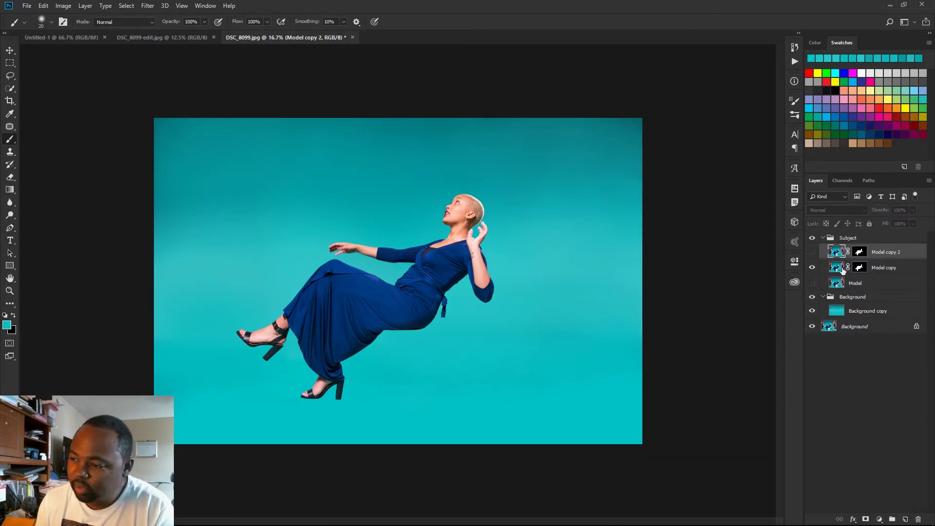
Apply the layer mask of the Model copy layer permanently to its pixels.
left_click(836, 268)
left_click(860, 267)
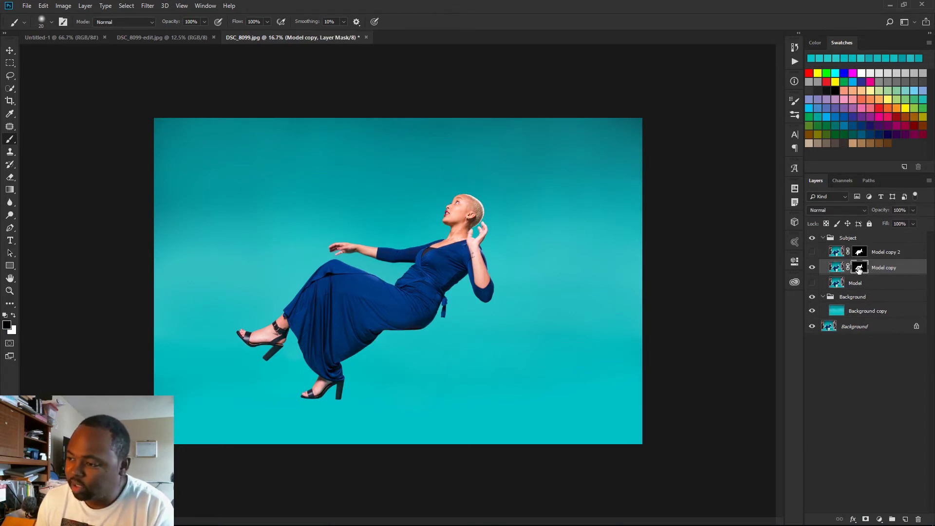
right_click(858, 269)
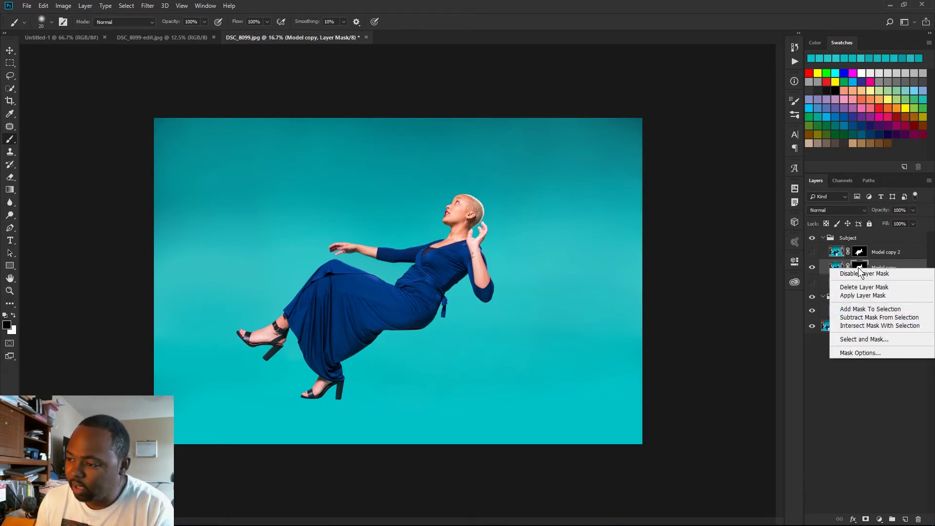
left_click(863, 295)
key("v")
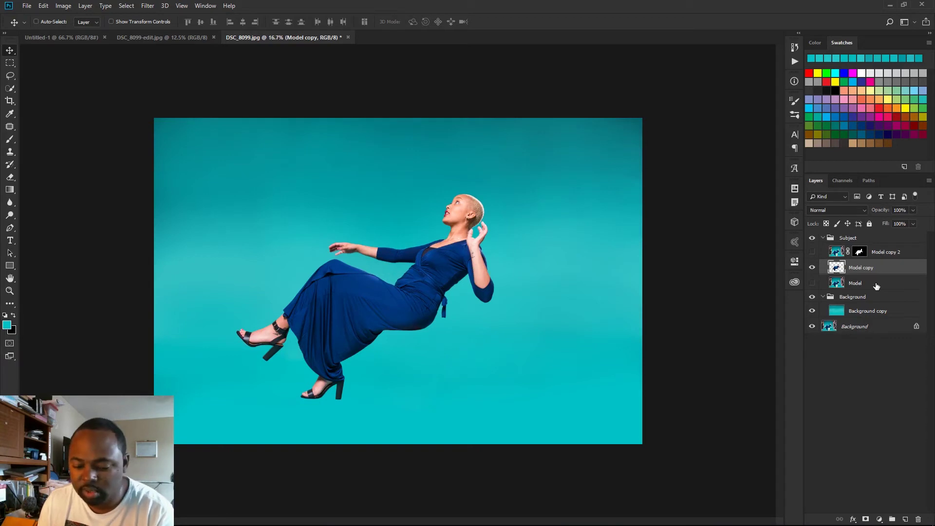
Add a new layer directly below Model copy in the Subject group and name it shadow.
left_click(905, 520)
left_click_drag(879, 277, 868, 296)
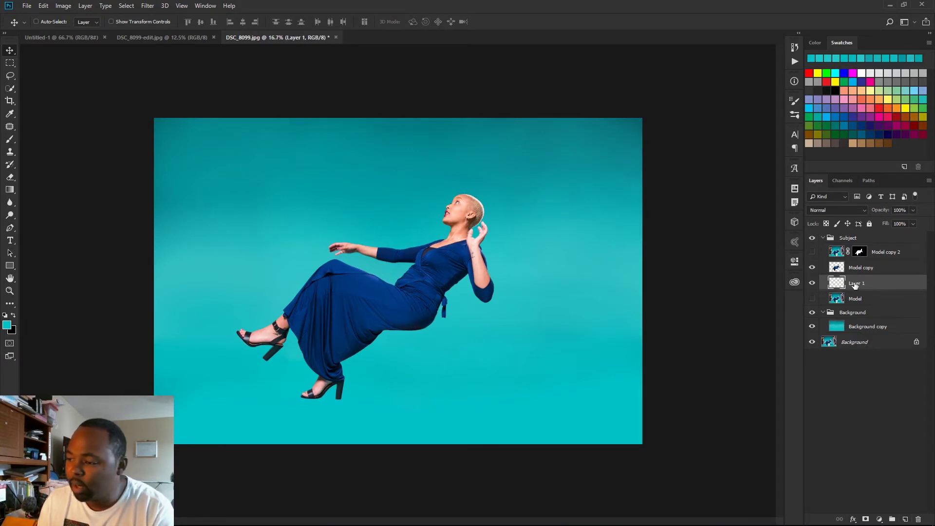
double_click(856, 283)
type("shadow")
Show the original Model layer and add a new layer named shadow guide above the shadow layer.
left_click(857, 299)
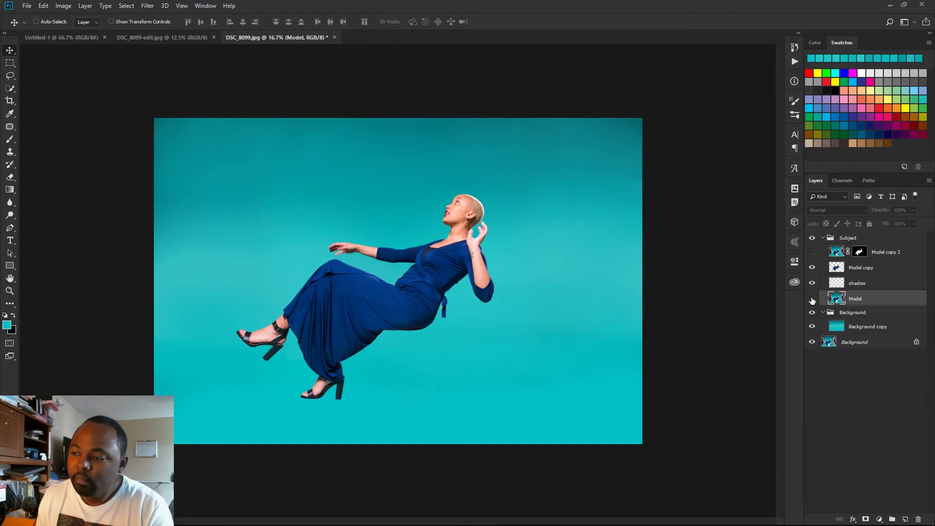
left_click(812, 299)
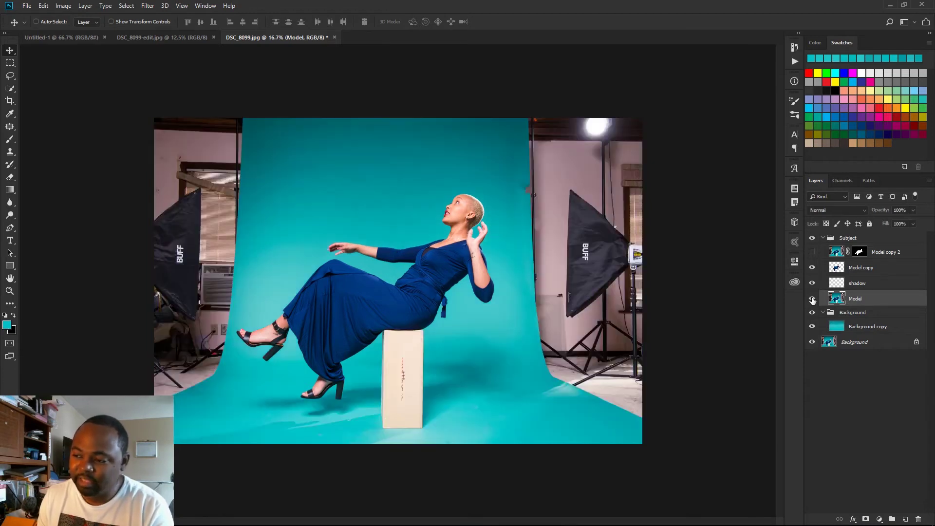
left_click(823, 284)
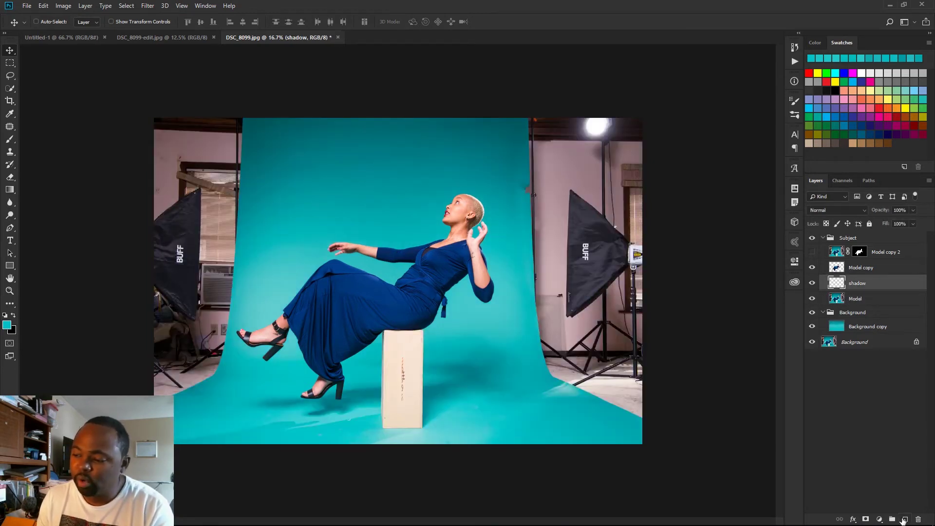
left_click(904, 519)
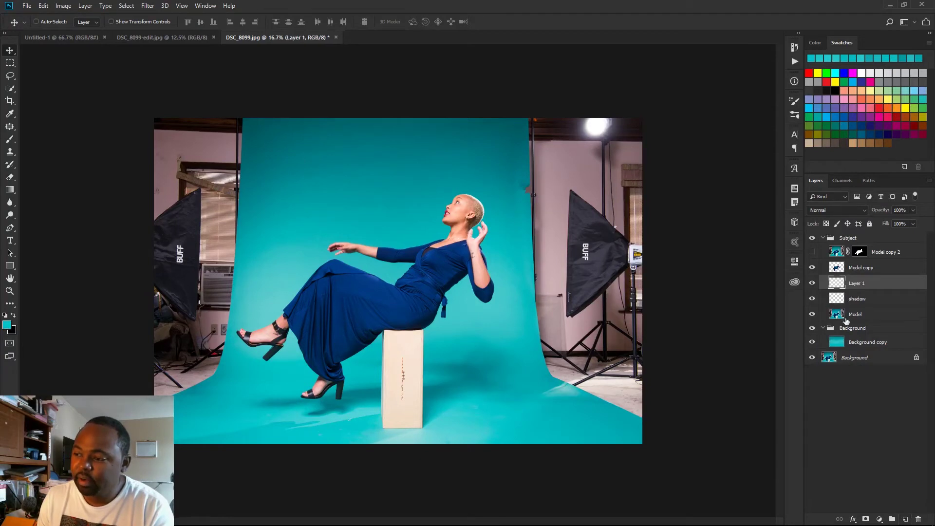
double_click(857, 284)
type("sha")
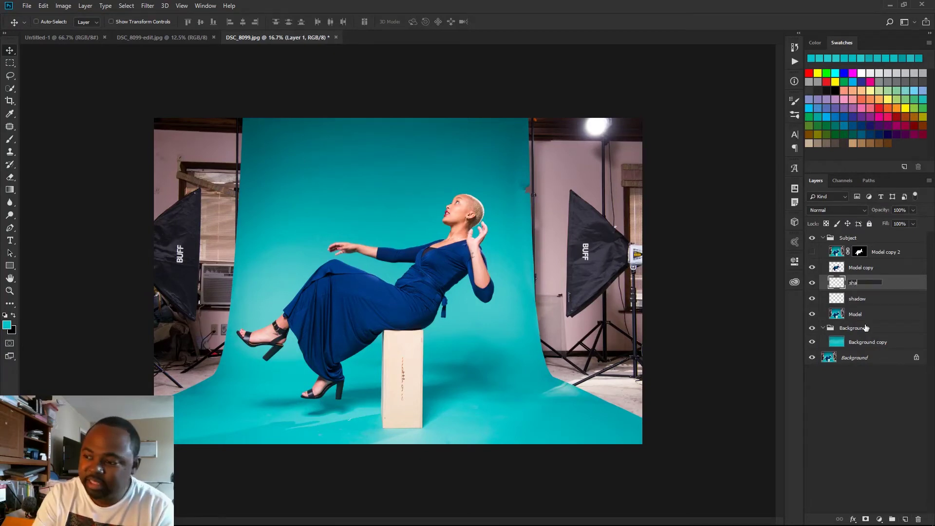
type("dow guide")
key("Return")
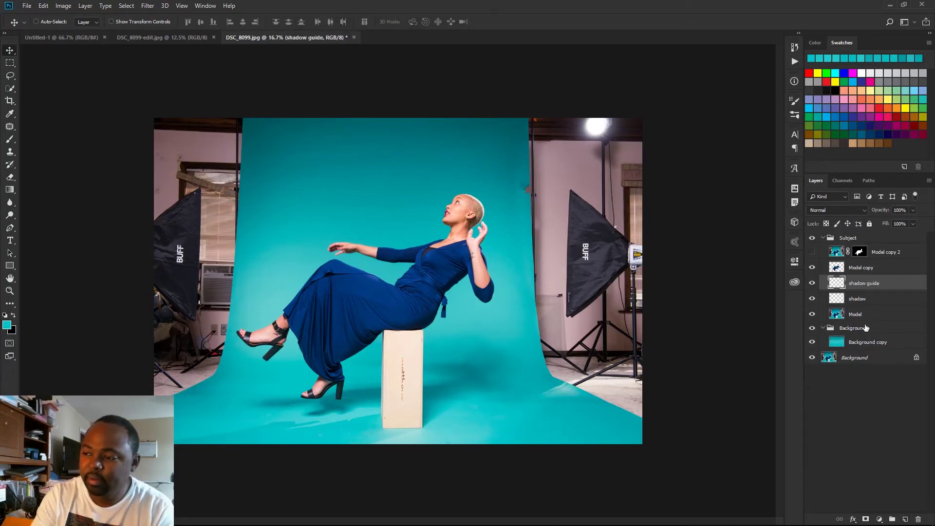
Trace the outline of the original floor shadow on the shadow guide layer with a thin magenta brush and hide the Model layer.
key("b")
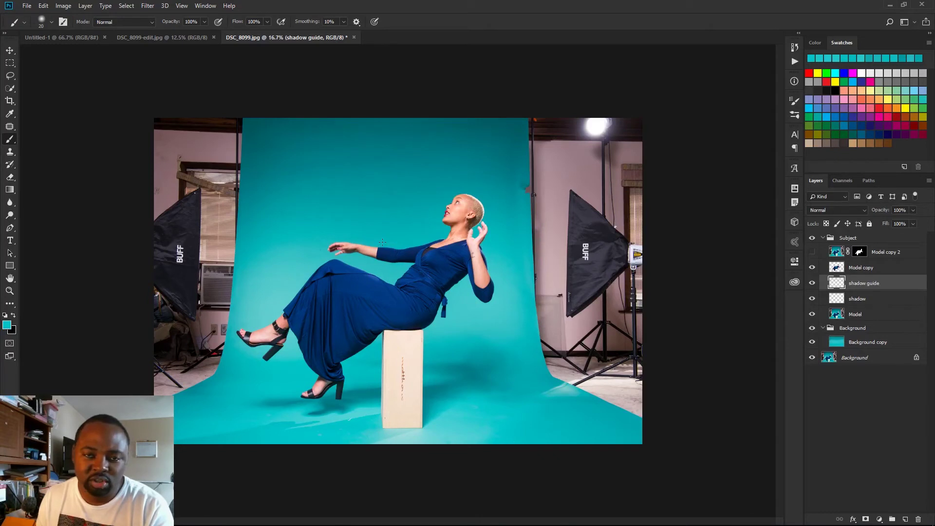
key("bracketleft")
key("bracketleft")
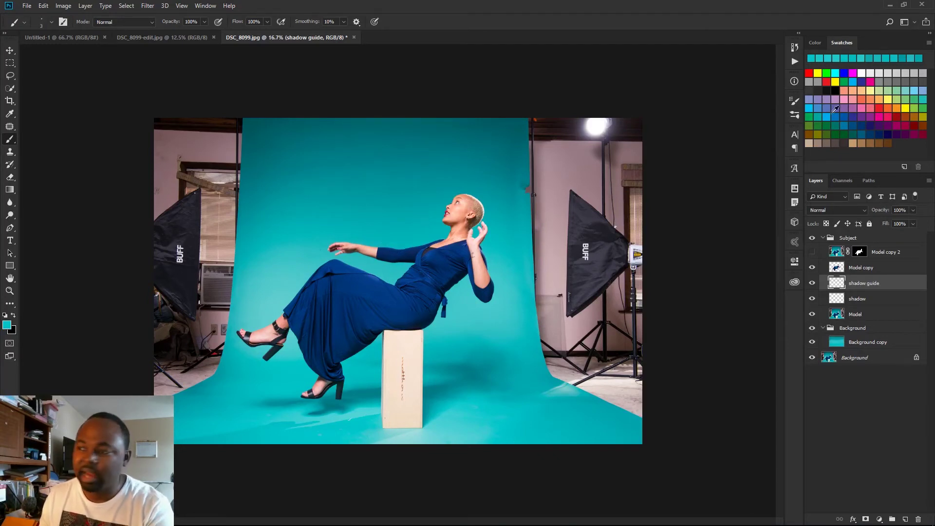
left_click(871, 81)
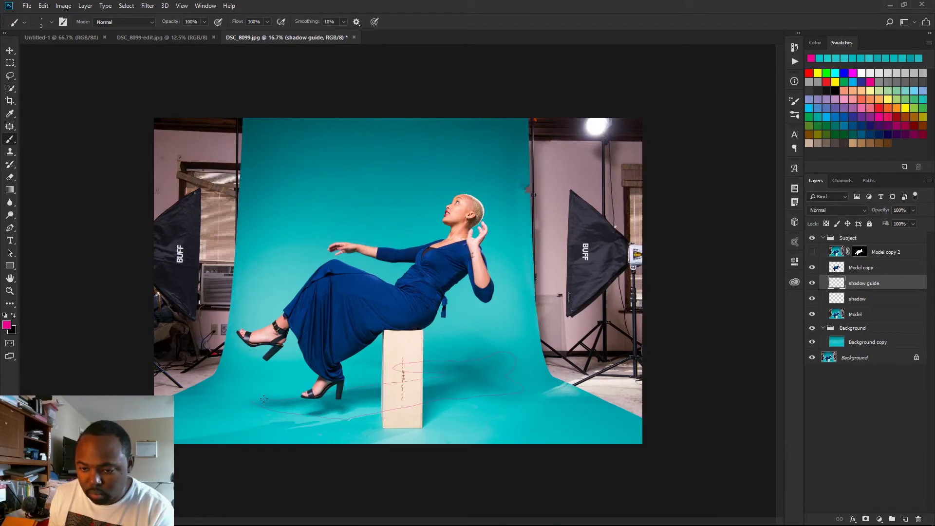
key("v")
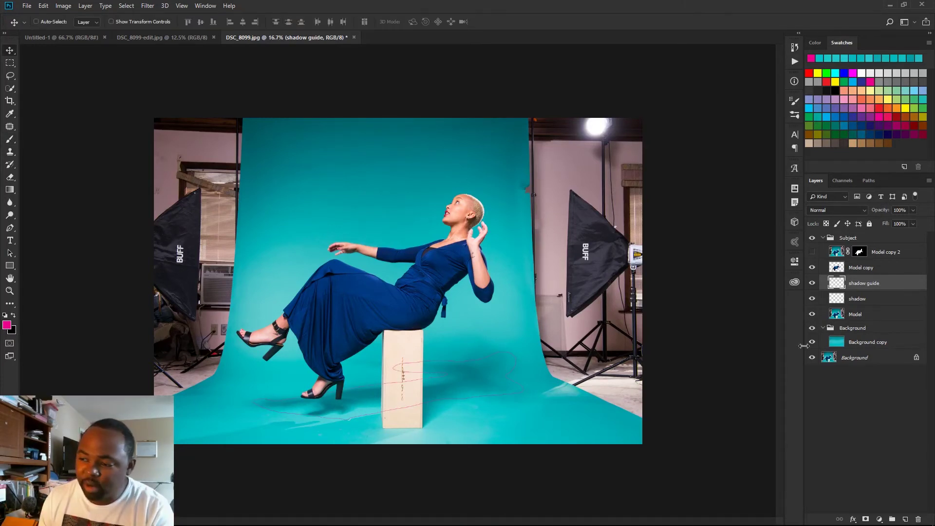
left_click(812, 314)
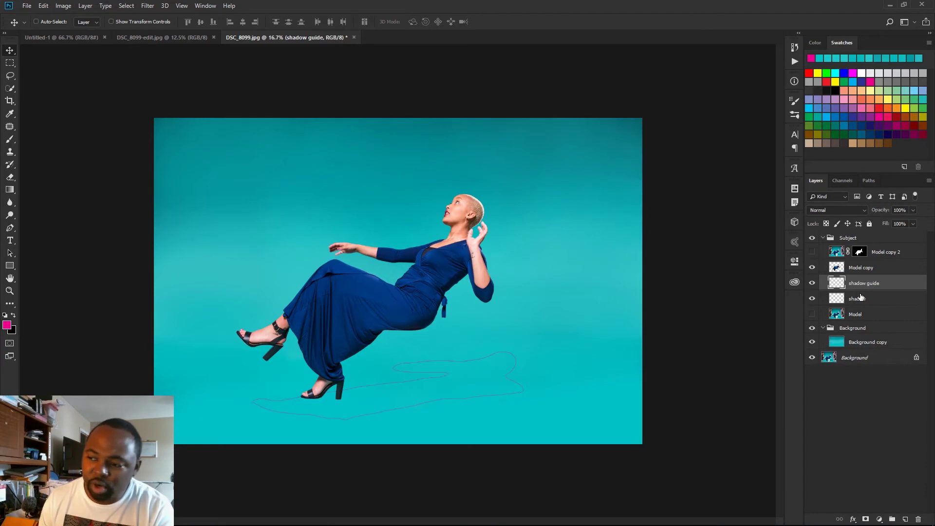
Load the Model copy silhouette as a selection, fill it with black on the shadow layer, deselect and check the filled silhouette.
left_click(840, 271)
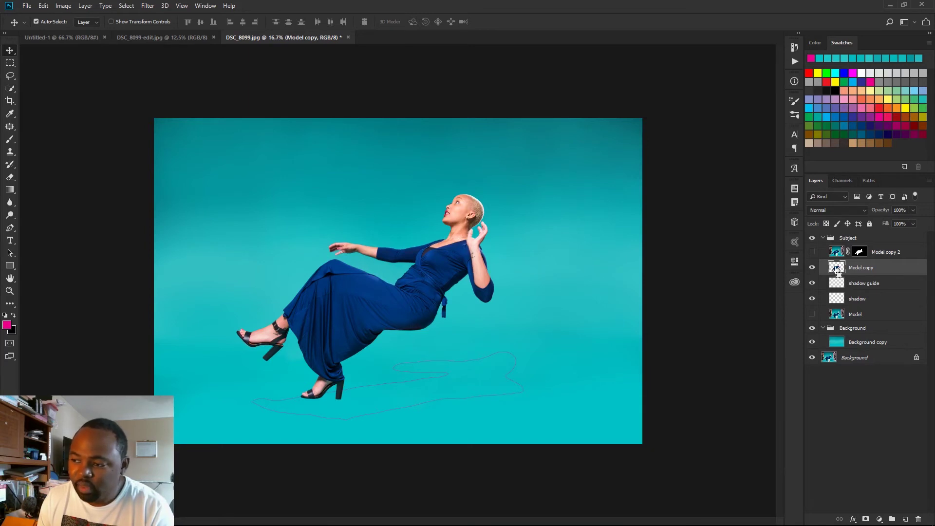
left_click(836, 269, "ctrl")
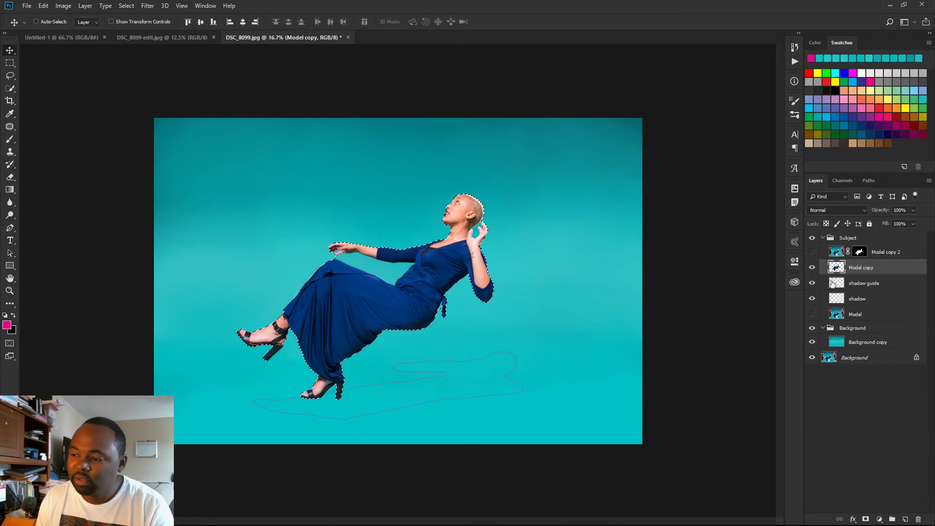
left_click(871, 300)
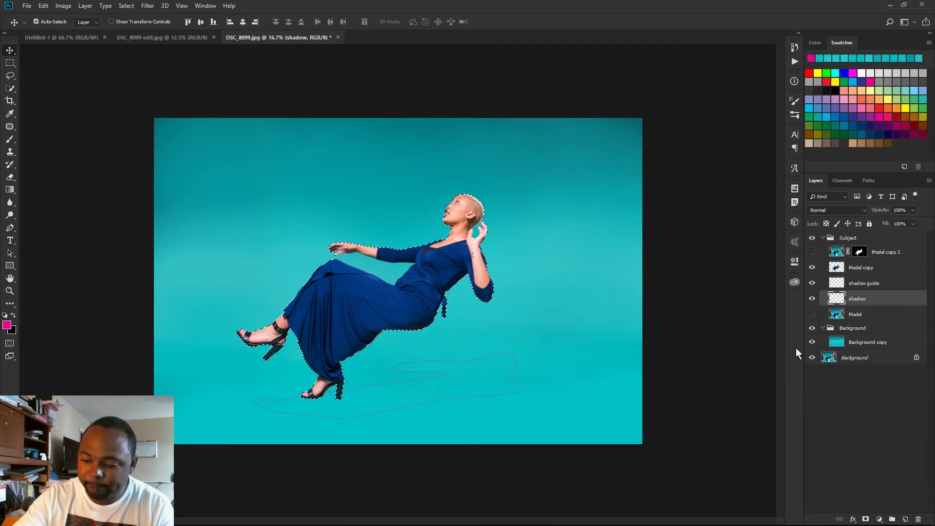
key("ctrl")
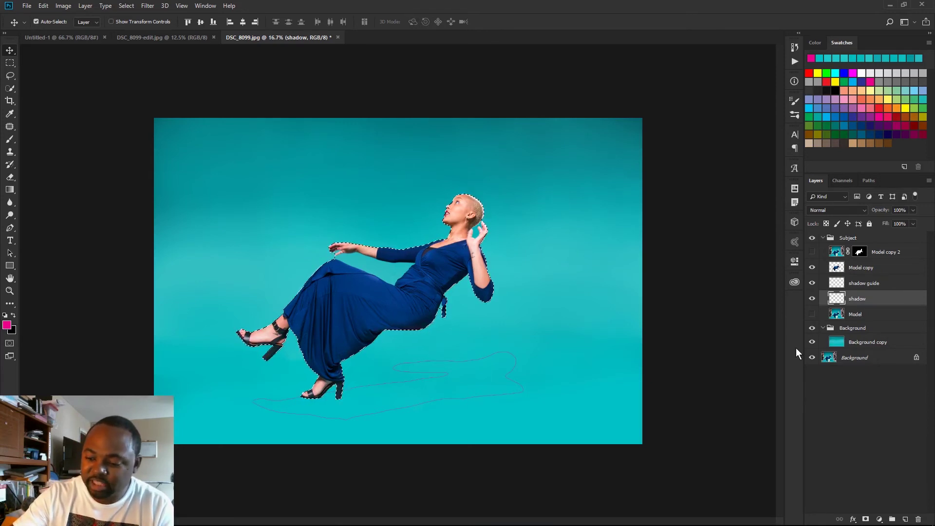
key("ctrl+BackSpace")
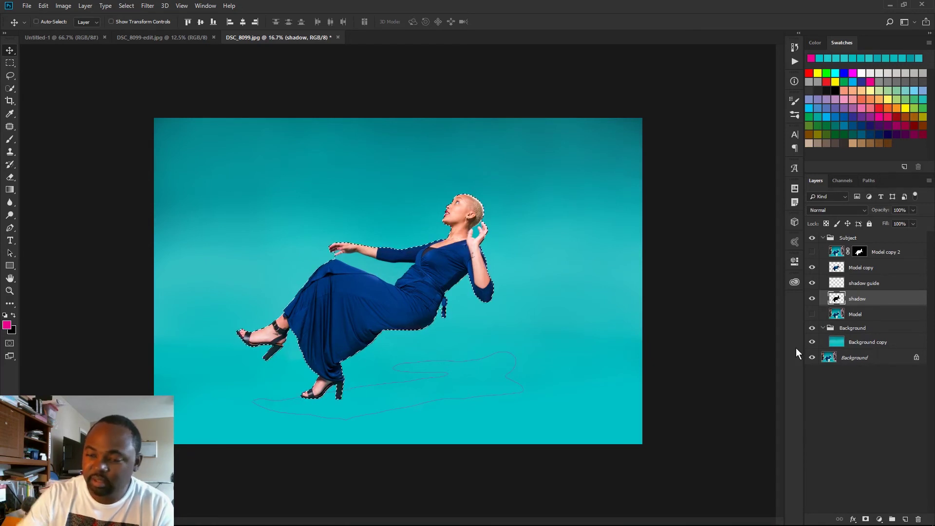
key("ctrl+d")
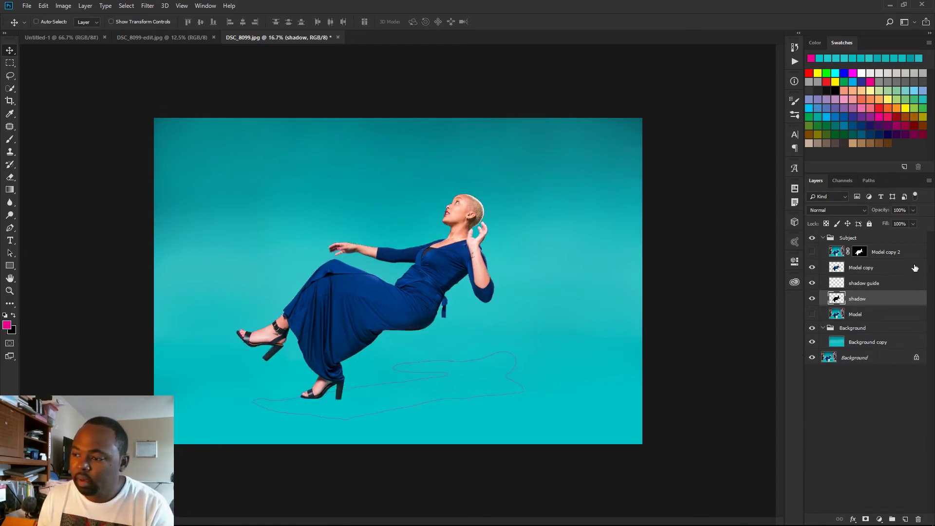
left_click(811, 268)
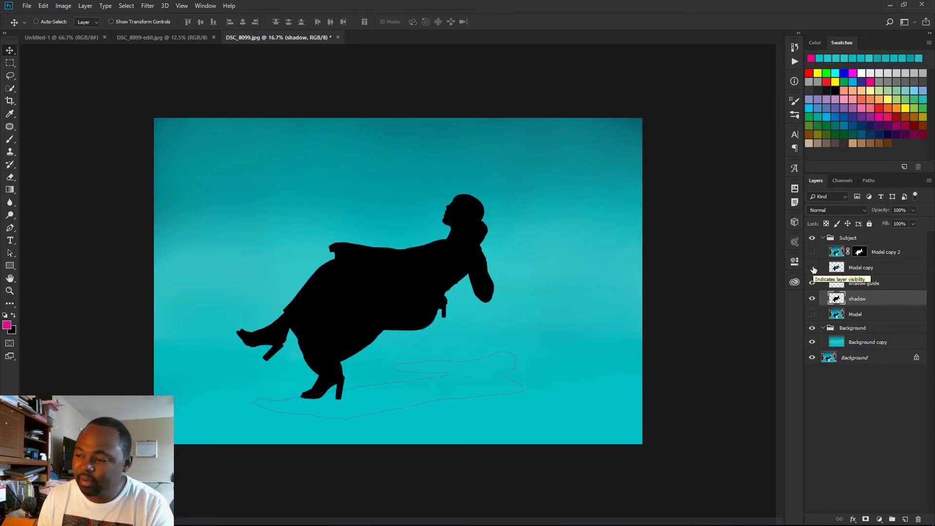
left_click(812, 268)
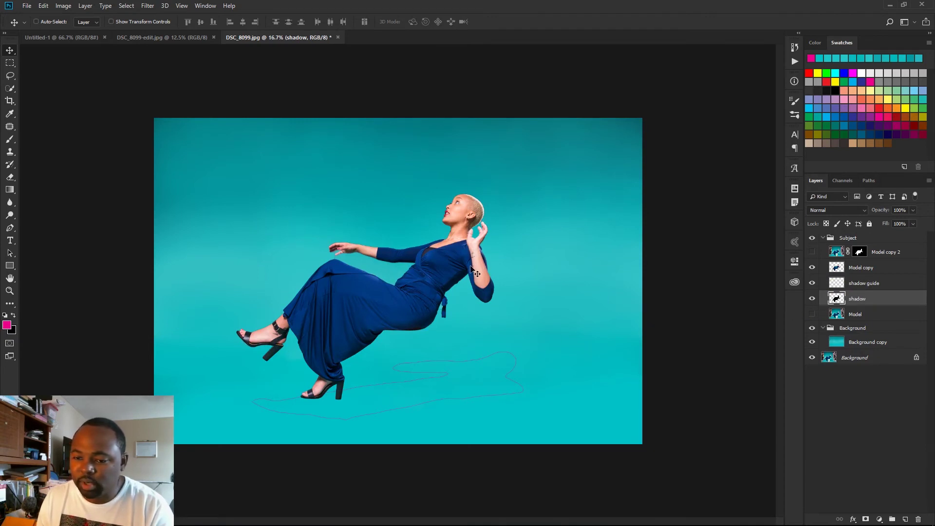
Move the black silhouette down below the model and distort its upper corners so it lies flat over the traced guide.
left_click_drag(463, 265, 447, 298)
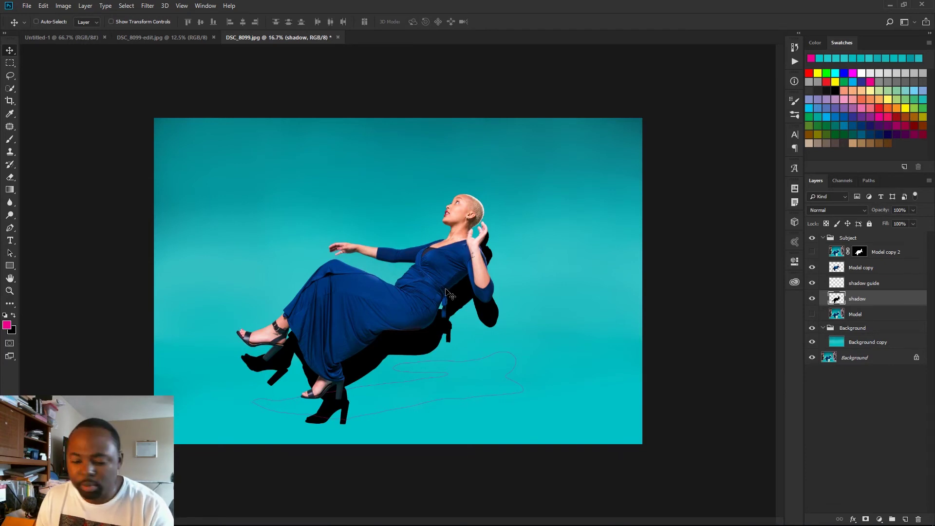
key("ctrl+t")
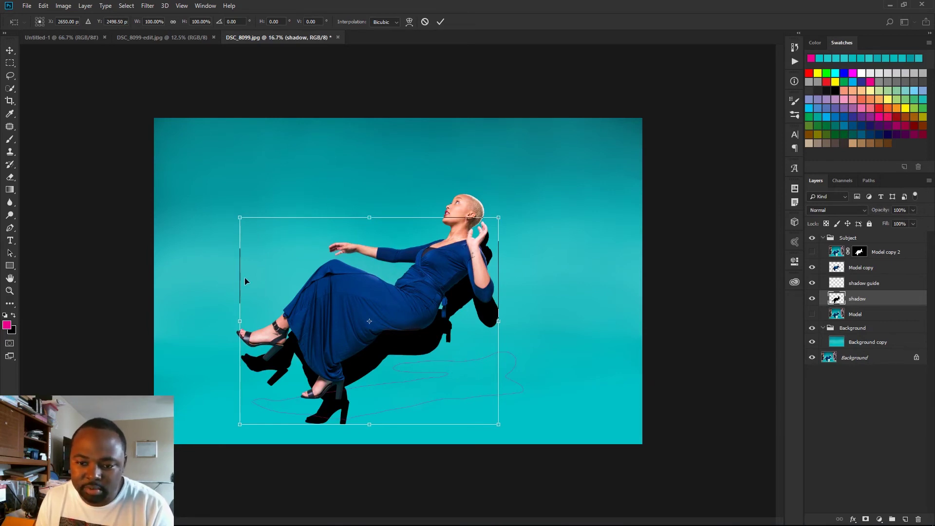
left_click_drag(240, 219, 249, 308)
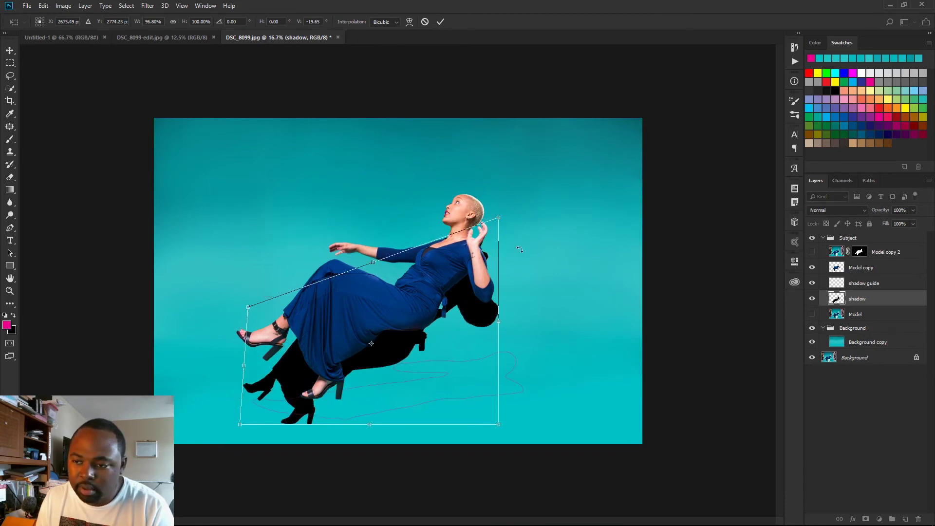
left_click_drag(498, 218, 510, 333)
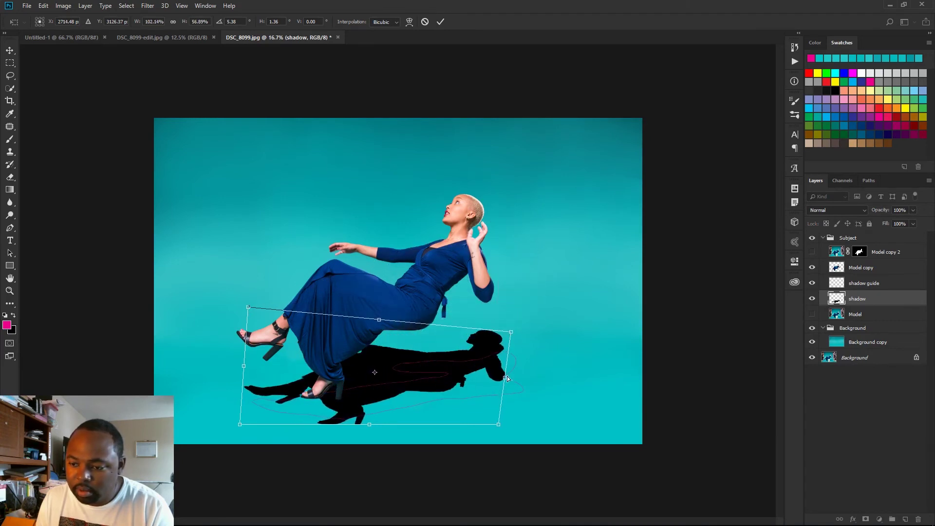
Fine-tune the corners of the distorted silhouette to match the traced shadow outline, apply the transform and hide the shadow guide layer.
left_click_drag(498, 426, 522, 444)
left_click_drag(511, 332, 522, 347)
left_click_drag(240, 424, 234, 432)
left_click_drag(522, 444, 512, 445)
left_click_drag(239, 425, 247, 424)
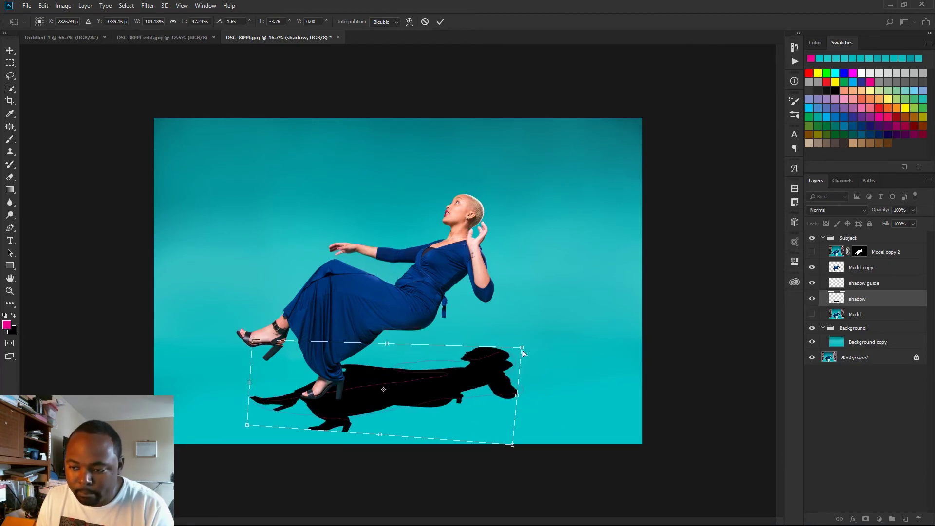
left_click_drag(523, 350, 537, 348)
left_click_drag(512, 444, 534, 437)
left_click_drag(536, 347, 532, 350)
left_click_drag(252, 340, 271, 346)
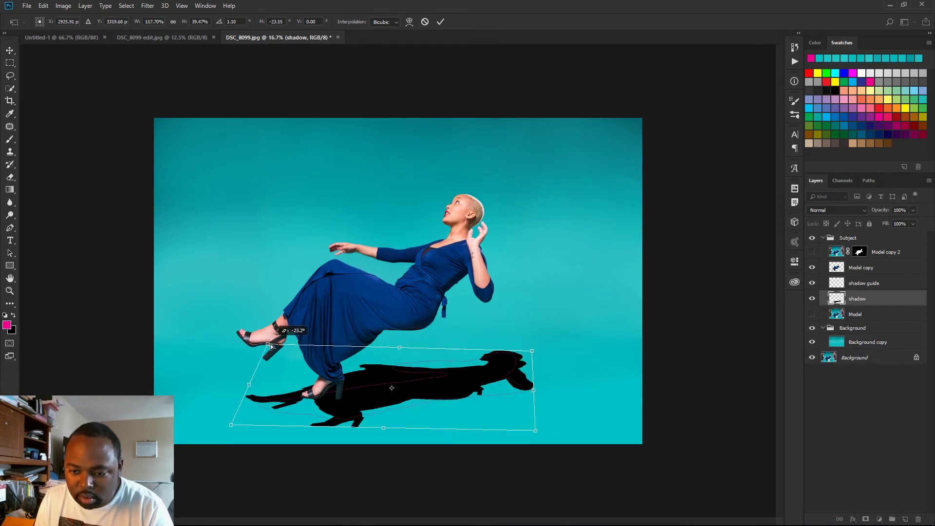
left_click(440, 22)
left_click(811, 284)
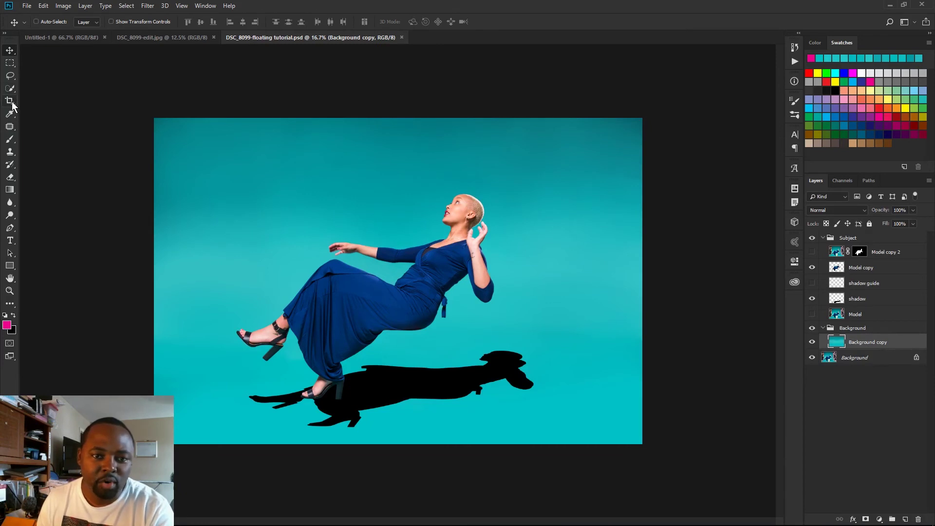
Extend the canvas on all sides with a content-aware 16:9 crop so the teal backdrop fills the added area.
left_click(10, 101)
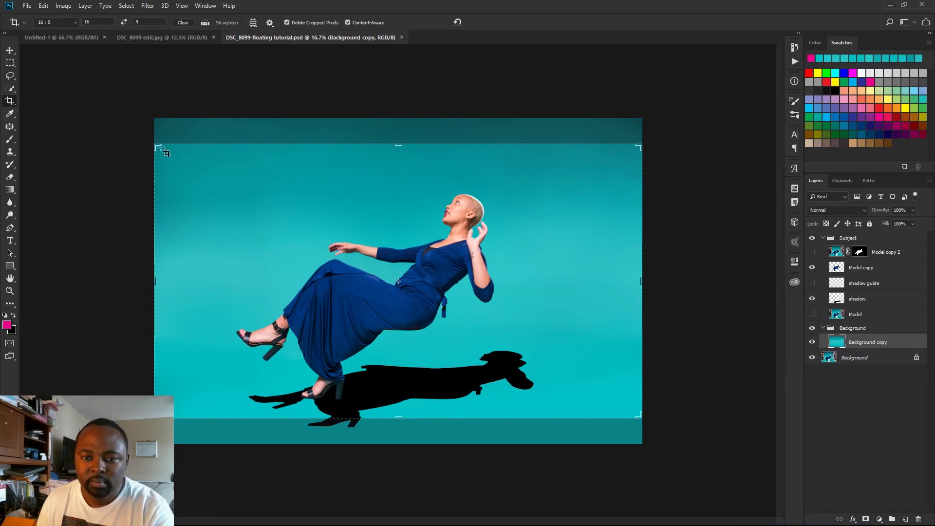
key("ctrl+minus")
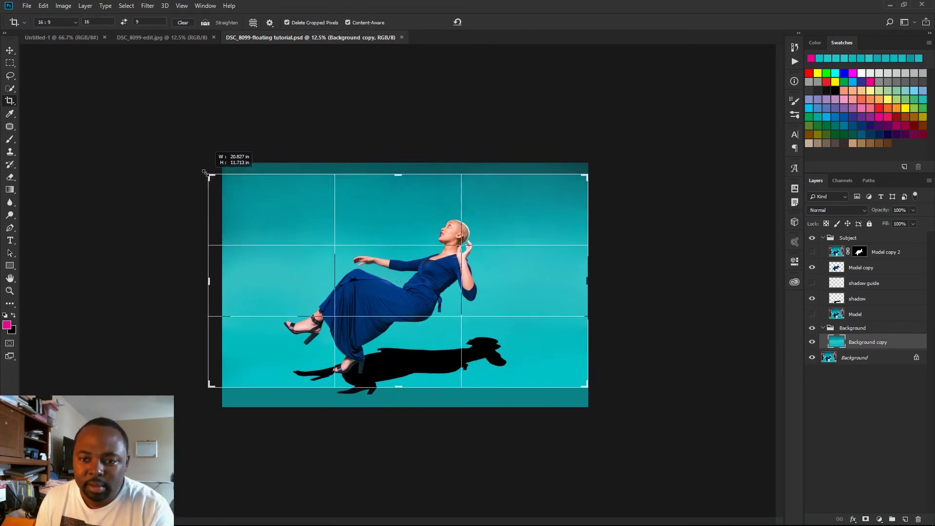
left_click_drag(217, 180, 181, 159)
left_click_drag(596, 171, 625, 164)
left_click_drag(397, 411, 397, 422)
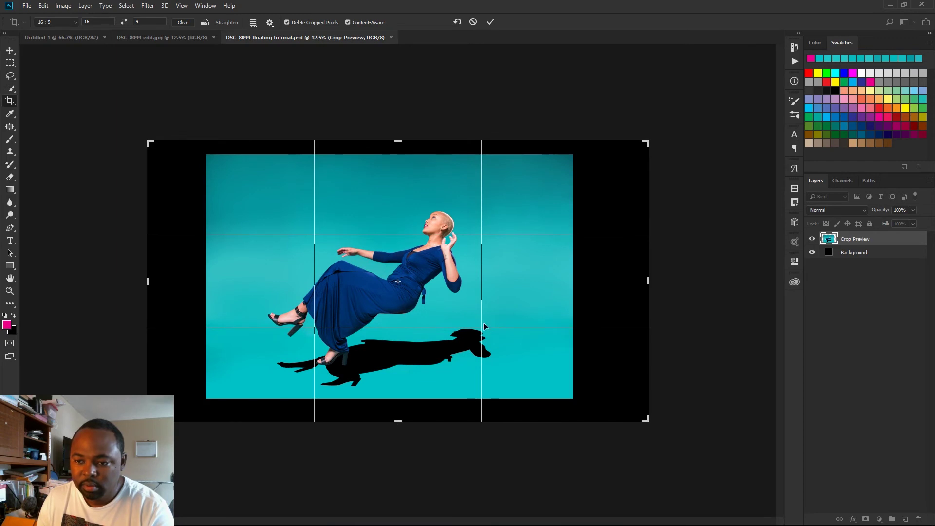
left_click_drag(476, 317, 480, 315)
key("ctrl+z")
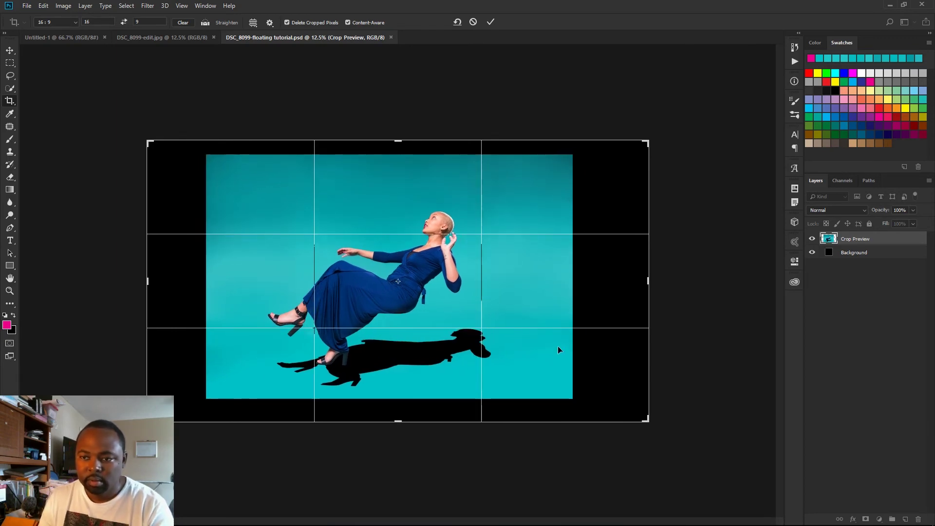
left_click(490, 22)
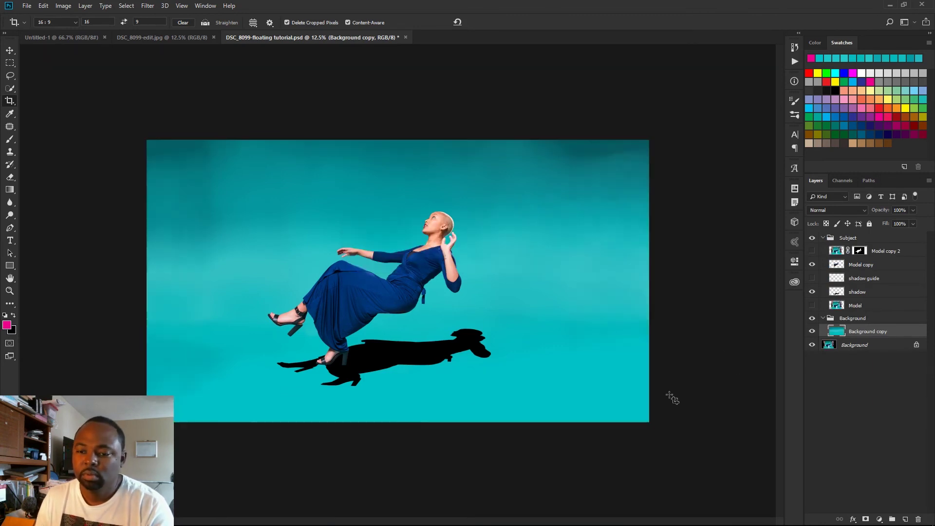
Rotate the Model copy figure slightly clockwise and move it up so the feet float above the shadow.
left_click(835, 266)
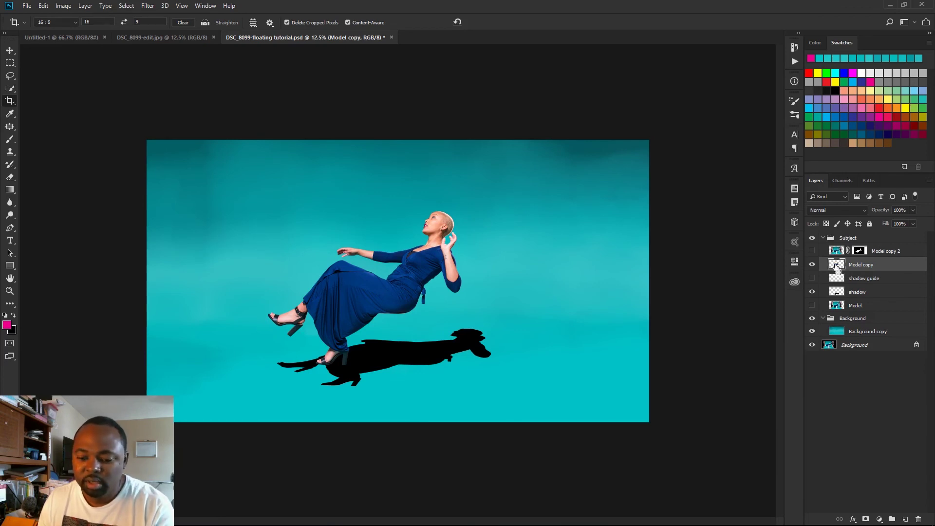
key("ctrl+t")
left_click_drag(465, 316, 496, 310)
left_click(441, 21)
key("c")
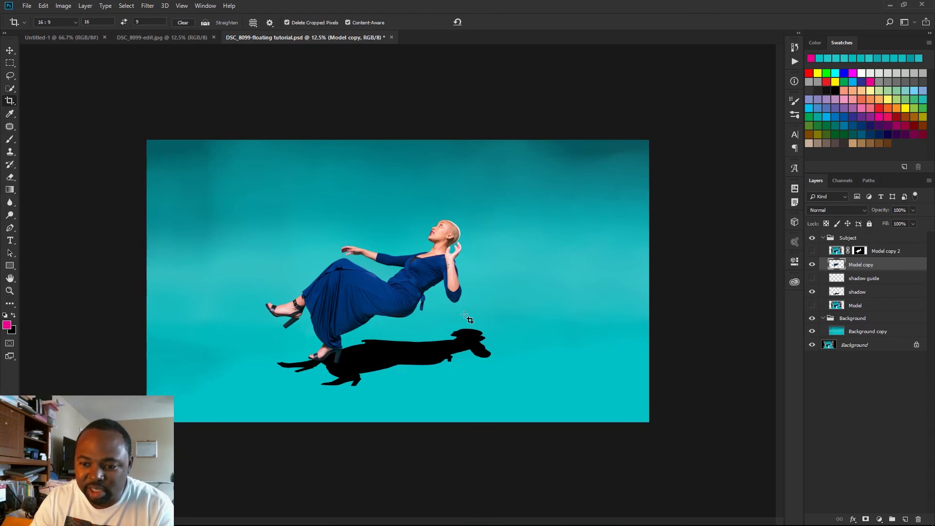
left_click(10, 50)
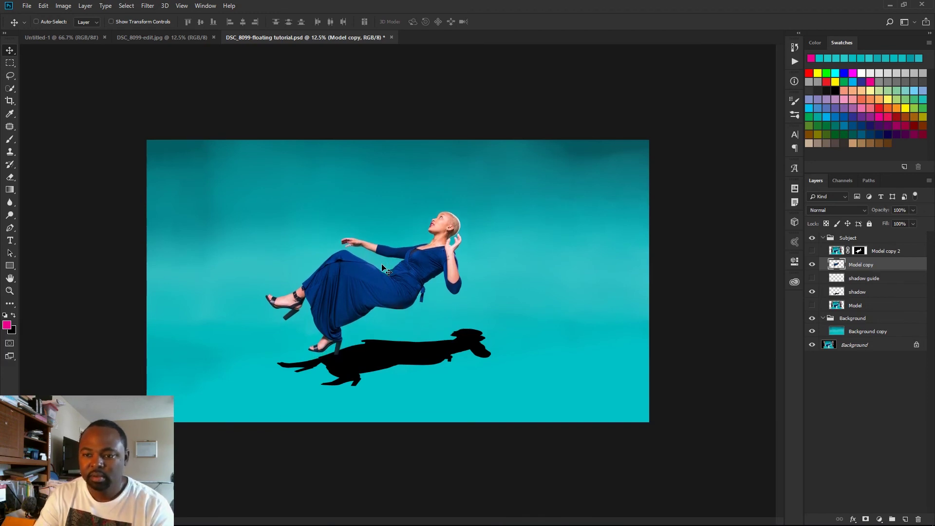
Apply a Gaussian Blur with a radius of 150.3 pixels to the shadow layer.
left_click(847, 292)
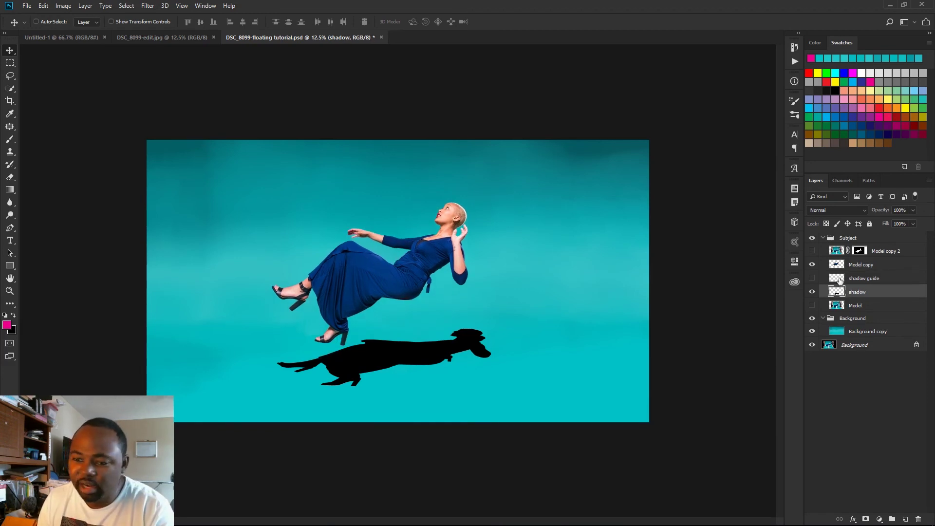
left_click(150, 7)
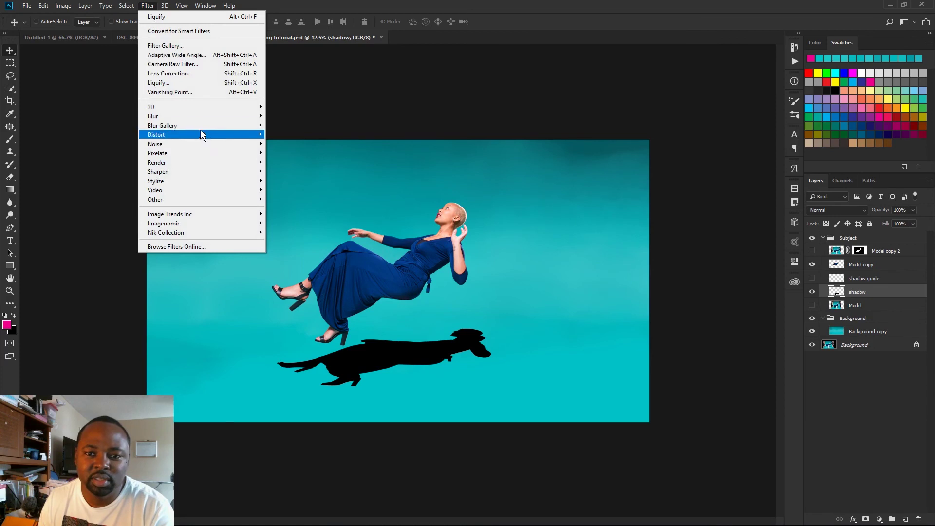
mouse_move(172, 119)
left_click(99, 155)
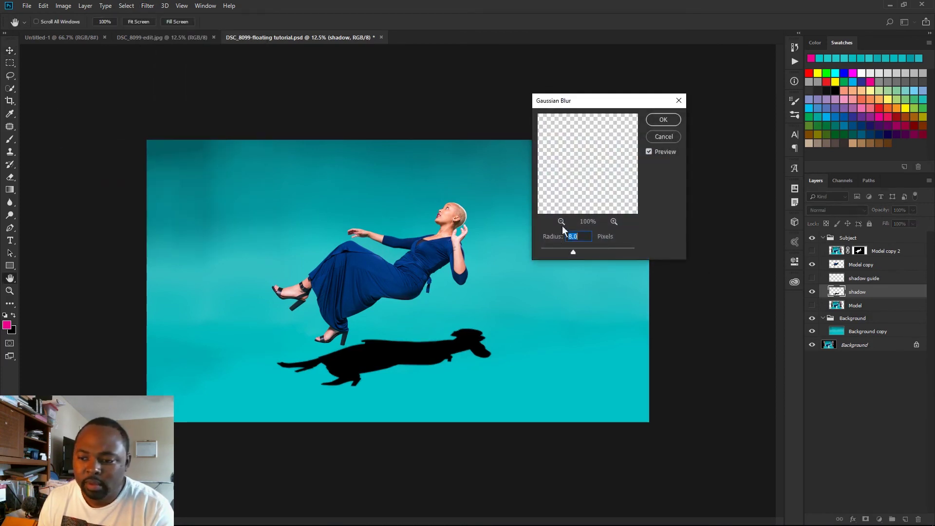
left_click_drag(581, 249, 582, 252)
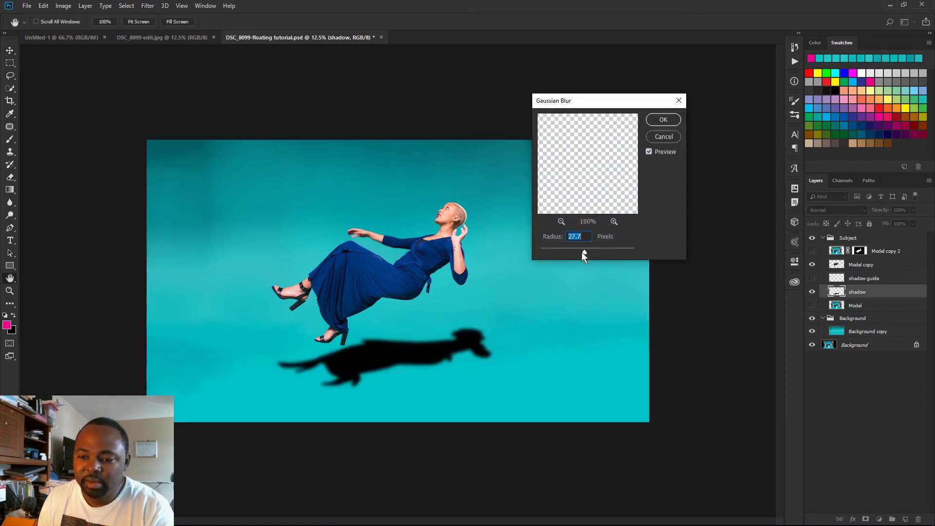
left_click_drag(592, 251, 609, 252)
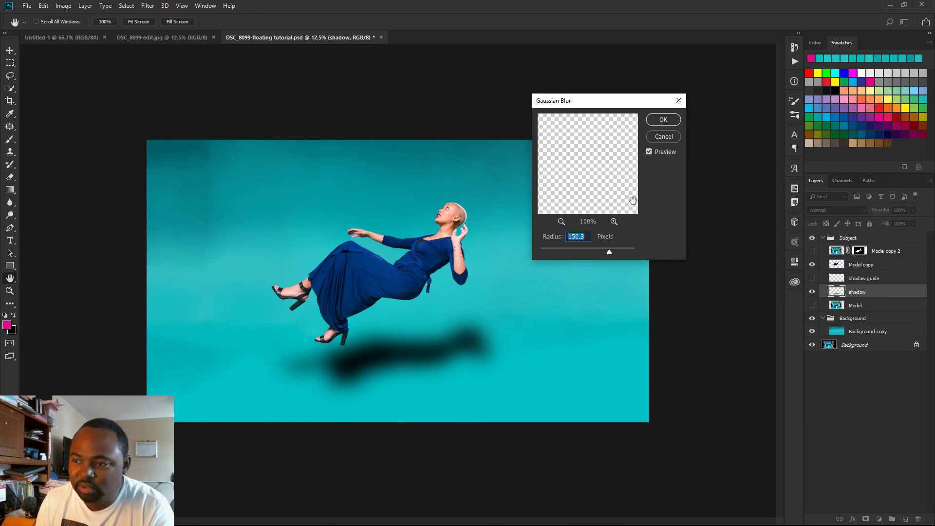
left_click(663, 120)
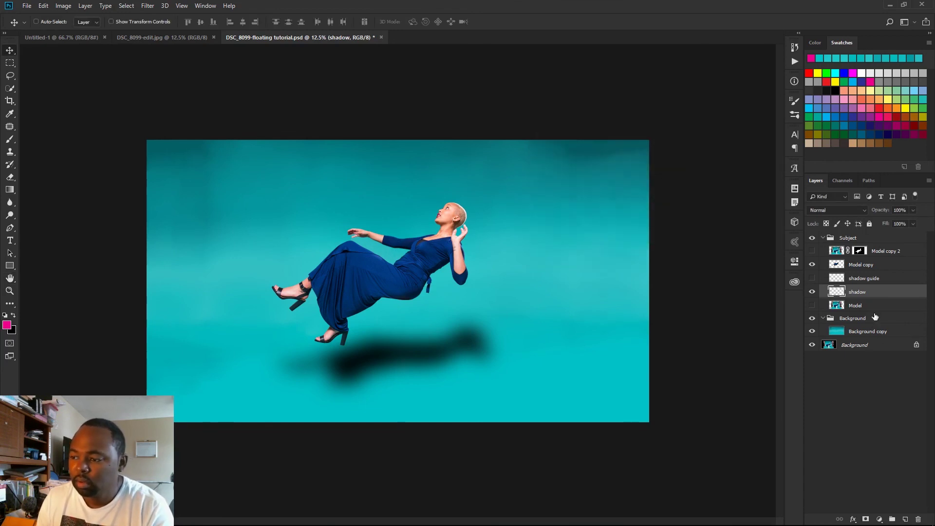
Set the shadow layer's blend mode to Multiply and lower its opacity to about 48%.
left_click(858, 209)
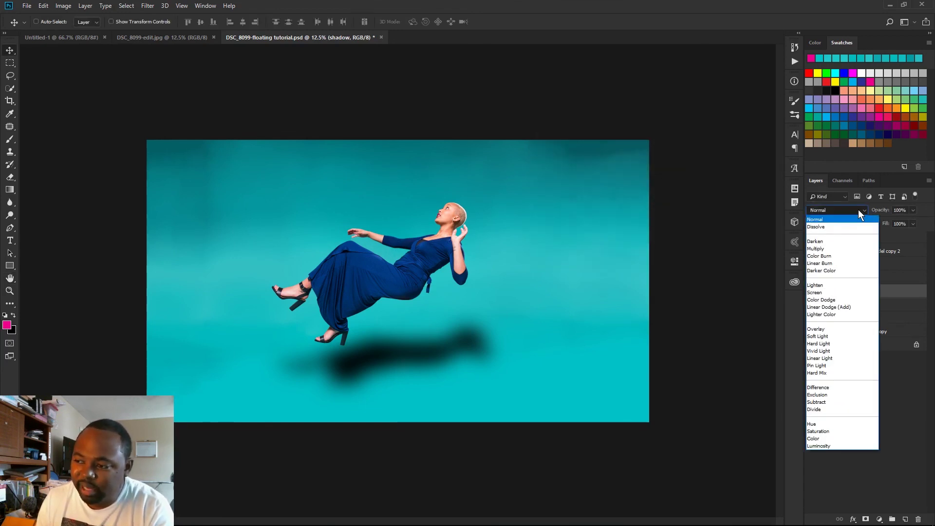
left_click(827, 249)
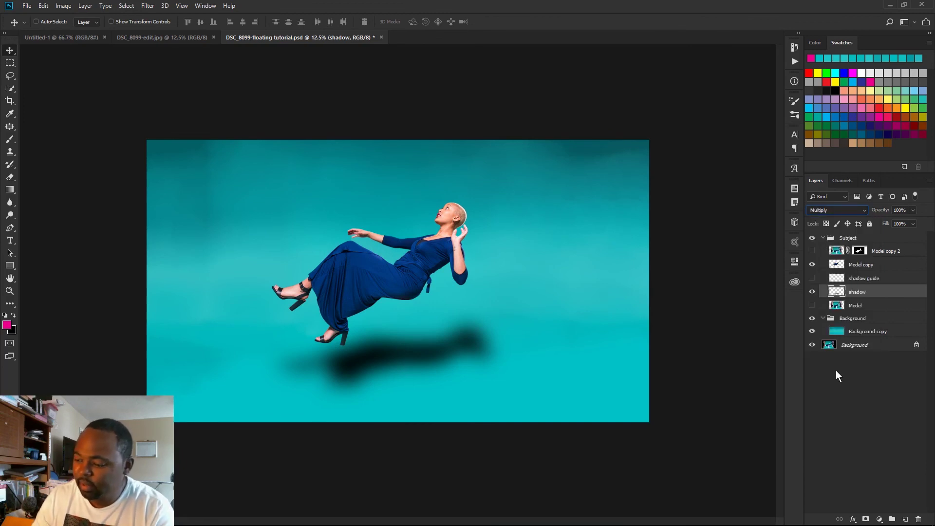
left_click(913, 210)
left_click_drag(914, 222, 886, 221)
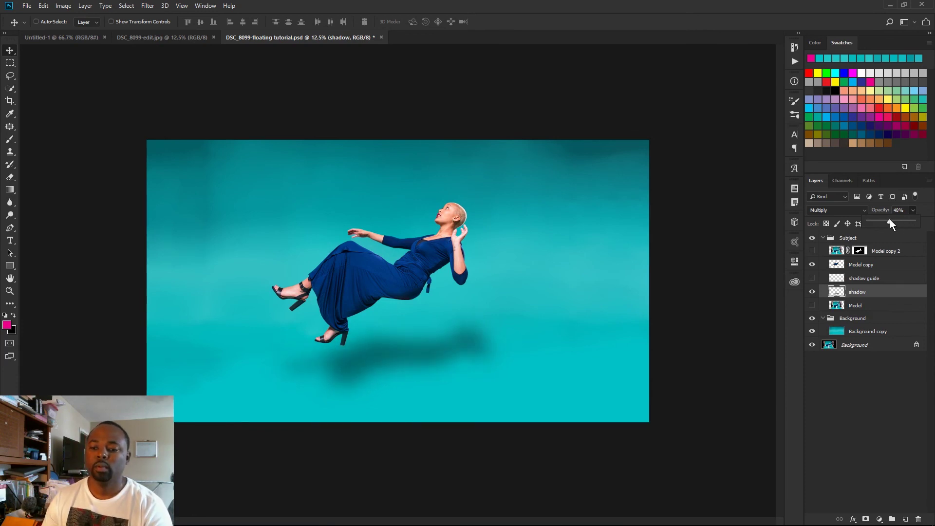
Prepare a soft 1200-pixel brush on the Background copy layer, with the teal sampled from the upper-left area of the backdrop.
left_click(857, 306)
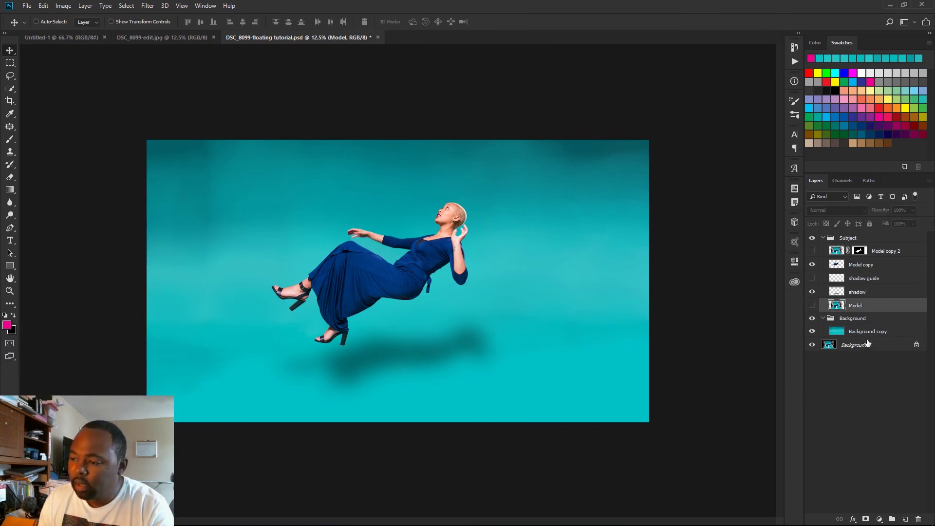
left_click(860, 333)
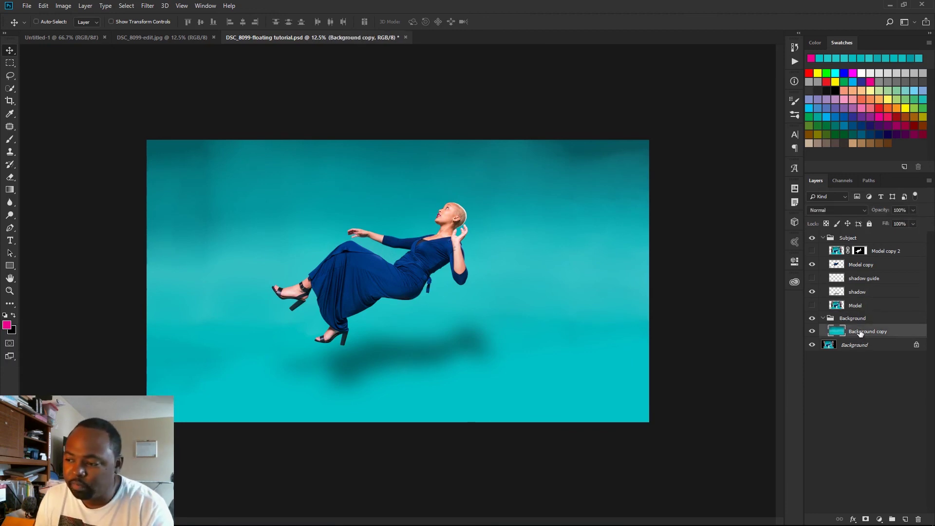
key("b")
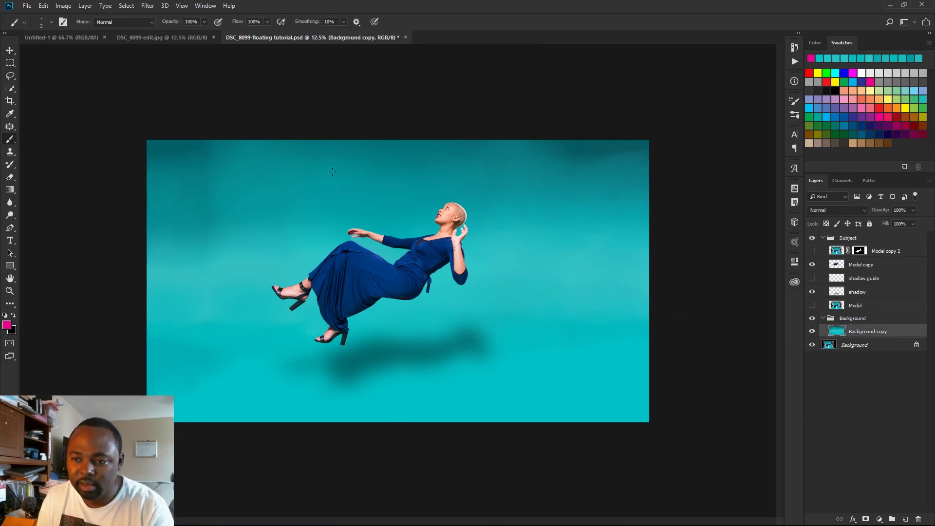
key("bracketright")
key("bracketright")
key("bracketright")
key("bracketright")
key("bracketright")
key("bracketright")
key("bracketright")
key("bracketright")
key("bracketright")
key("bracketright")
key("bracketright")
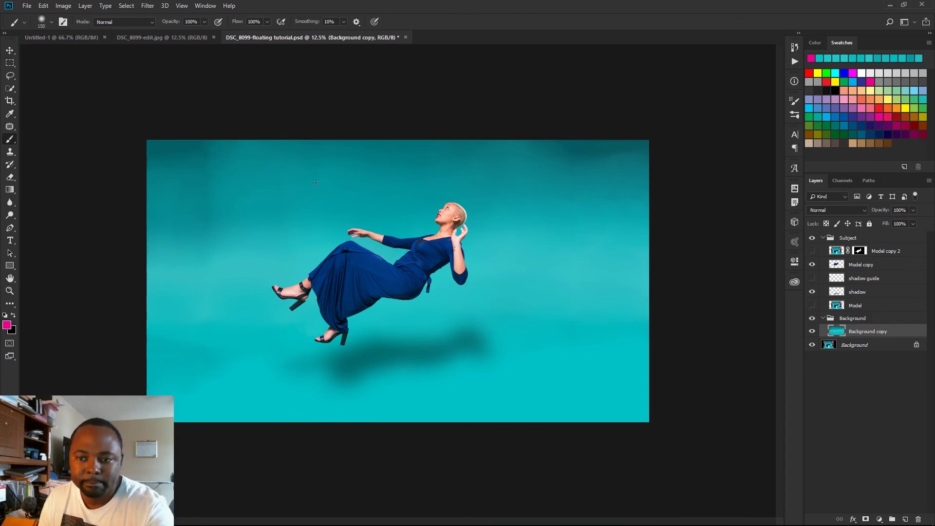
key("bracketleft")
key("bracketleft")
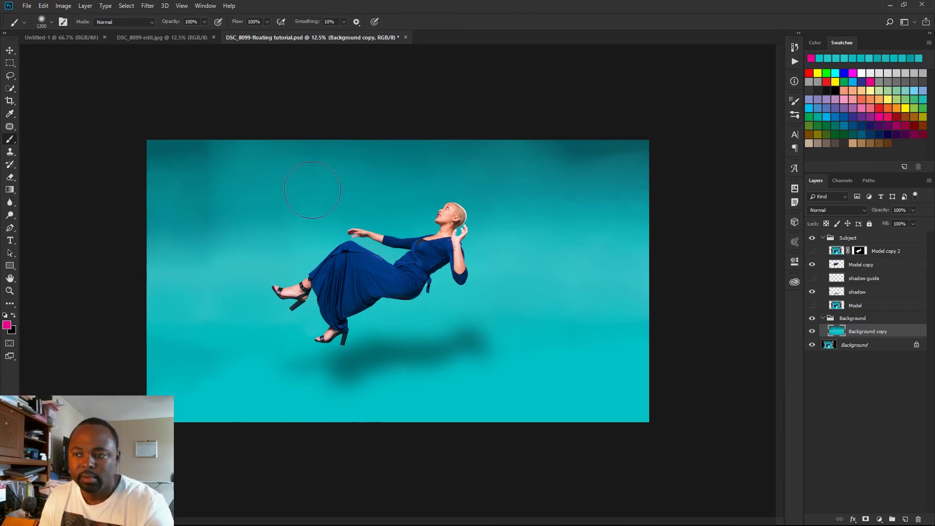
left_click(249, 193, "alt")
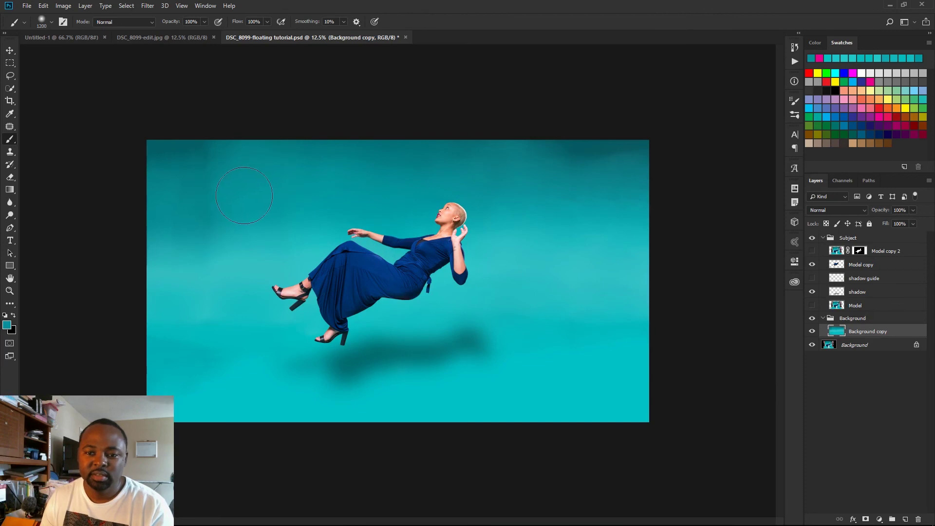